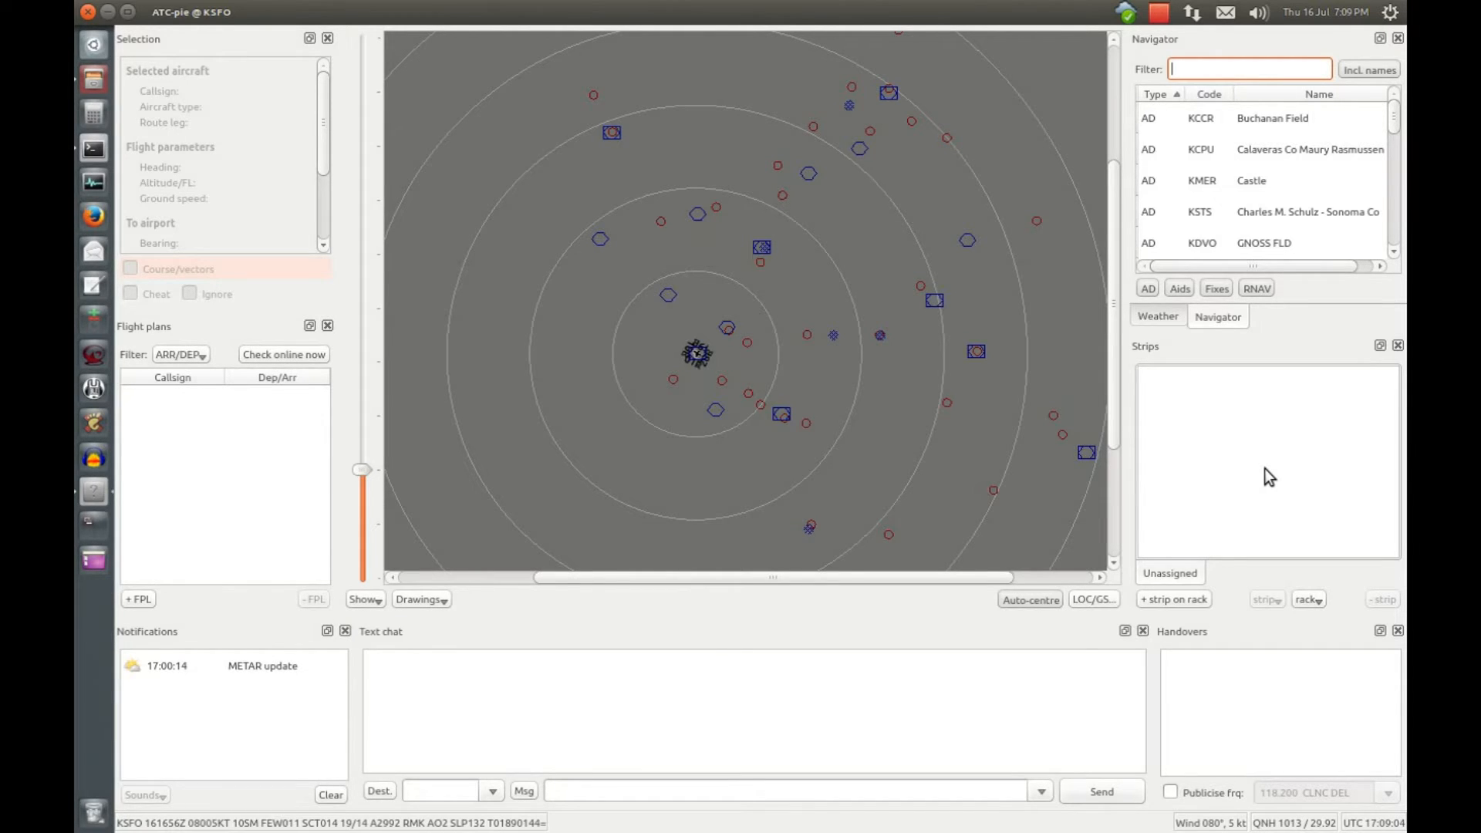
- Create a new unassigned strip with callsign X-AAAA, aircraft type C172 and VFR flight rules
double_click(1265, 469)
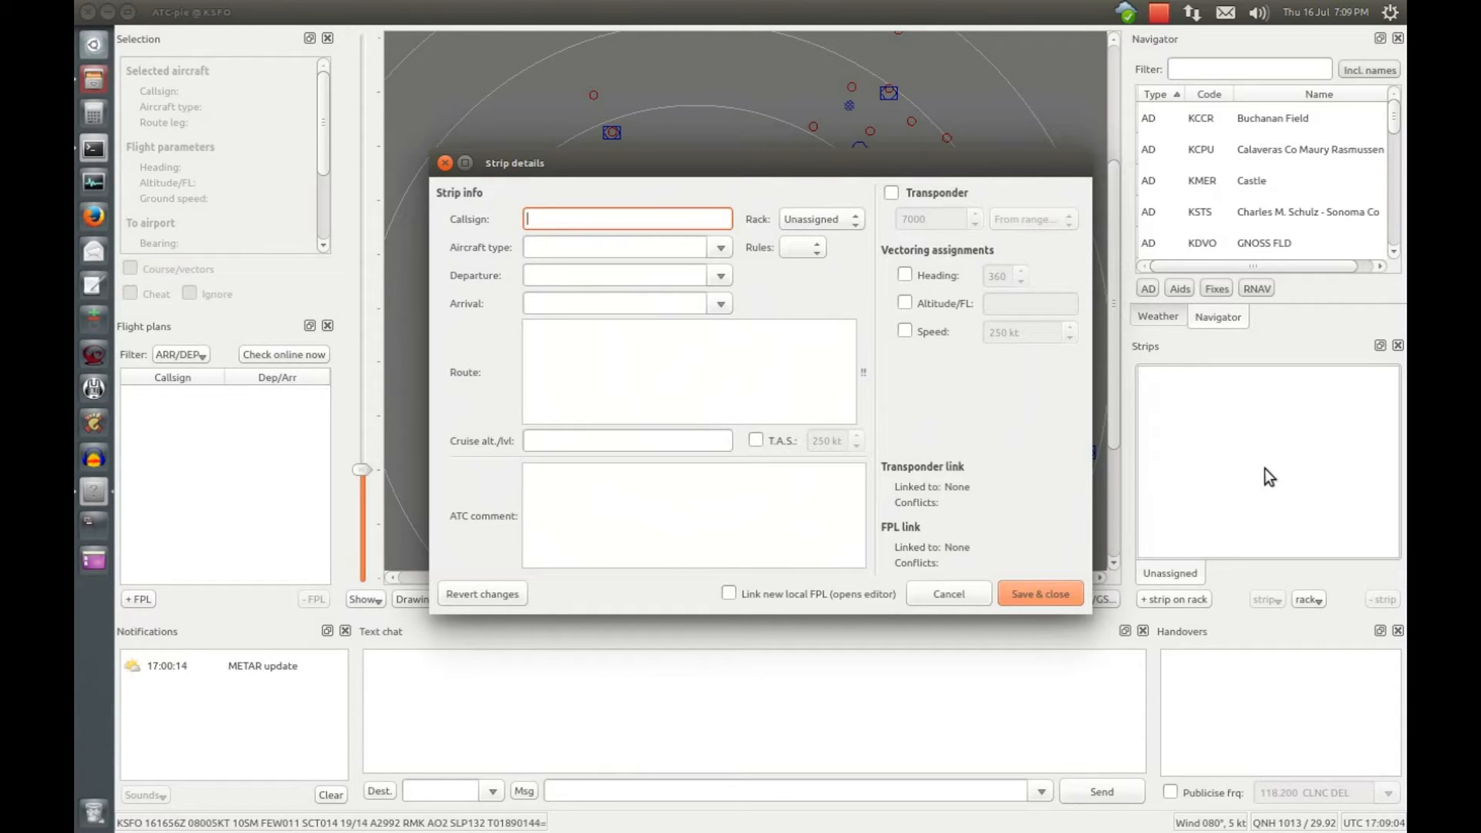
text(X-AAAA)
key(Tab)
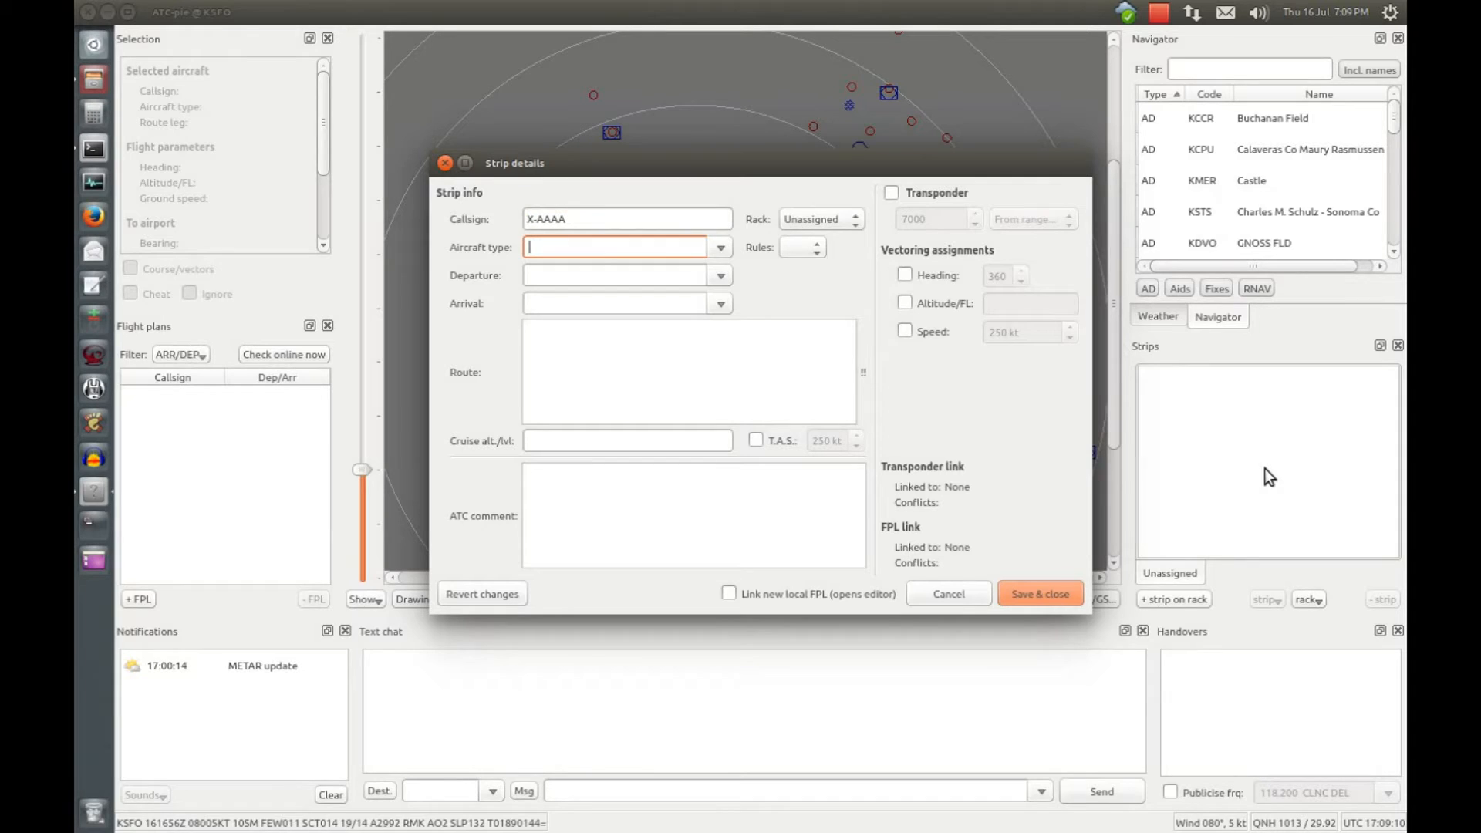
text(C172)
click(806, 247)
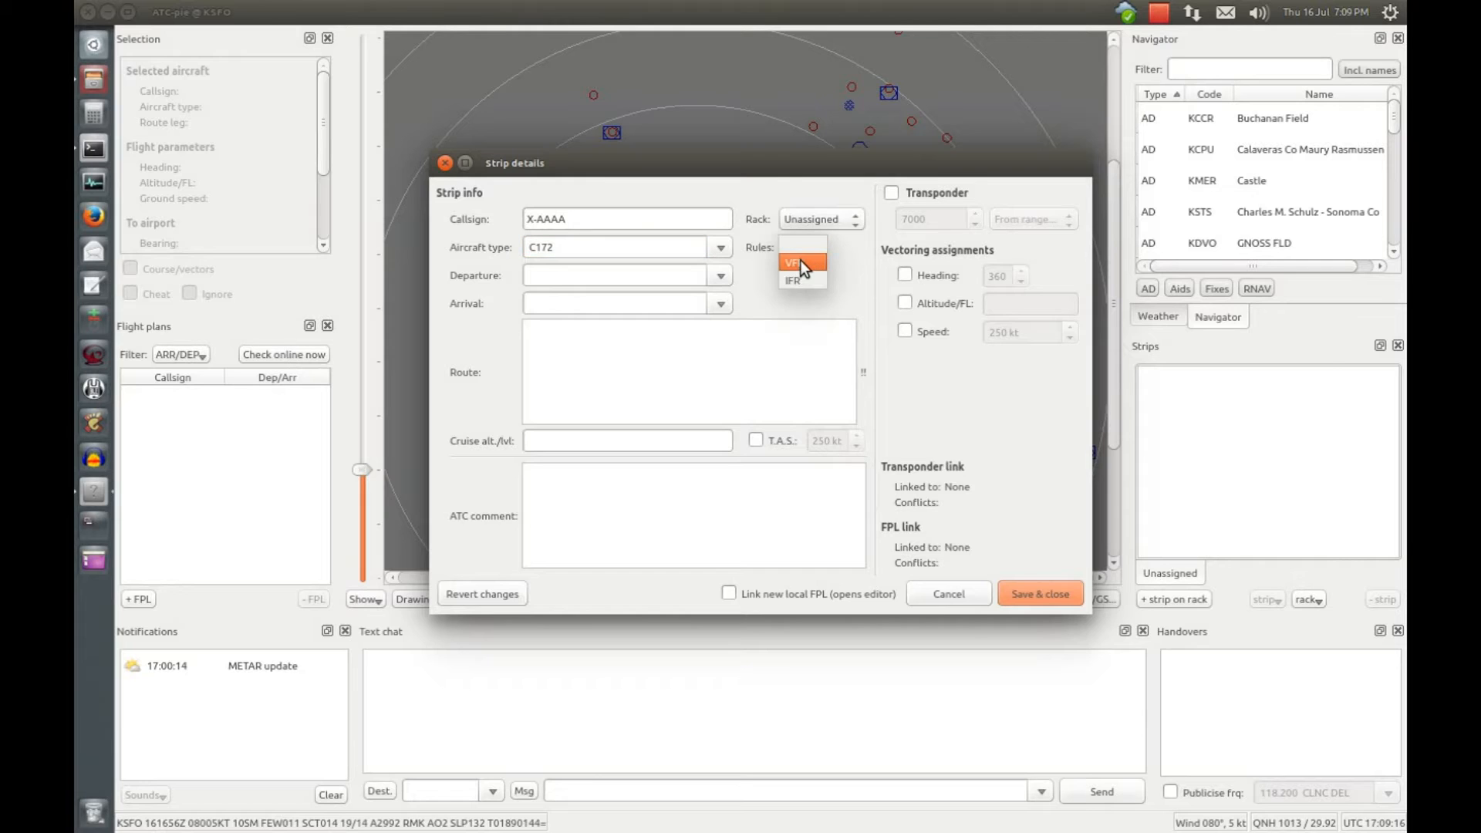
click(801, 261)
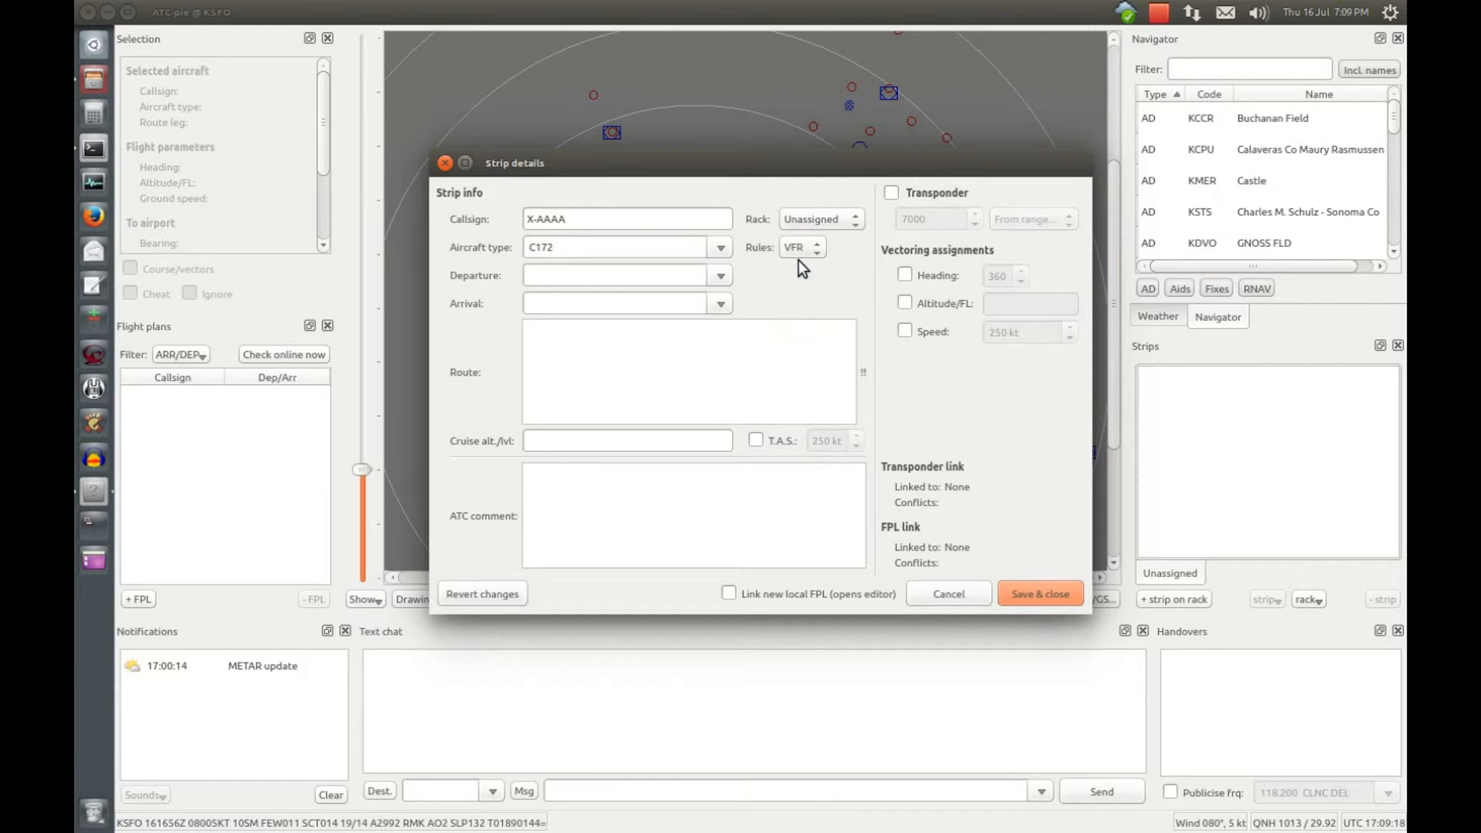
- Set both the departure and the arrival airport of the X-AAAA strip to KSFO
click(662, 269)
text(KSFO)
key(Tab)
text(KSFO)
click(683, 419)
- Assign transponder code 3456 to the X-AAAA strip and save it
click(930, 195)
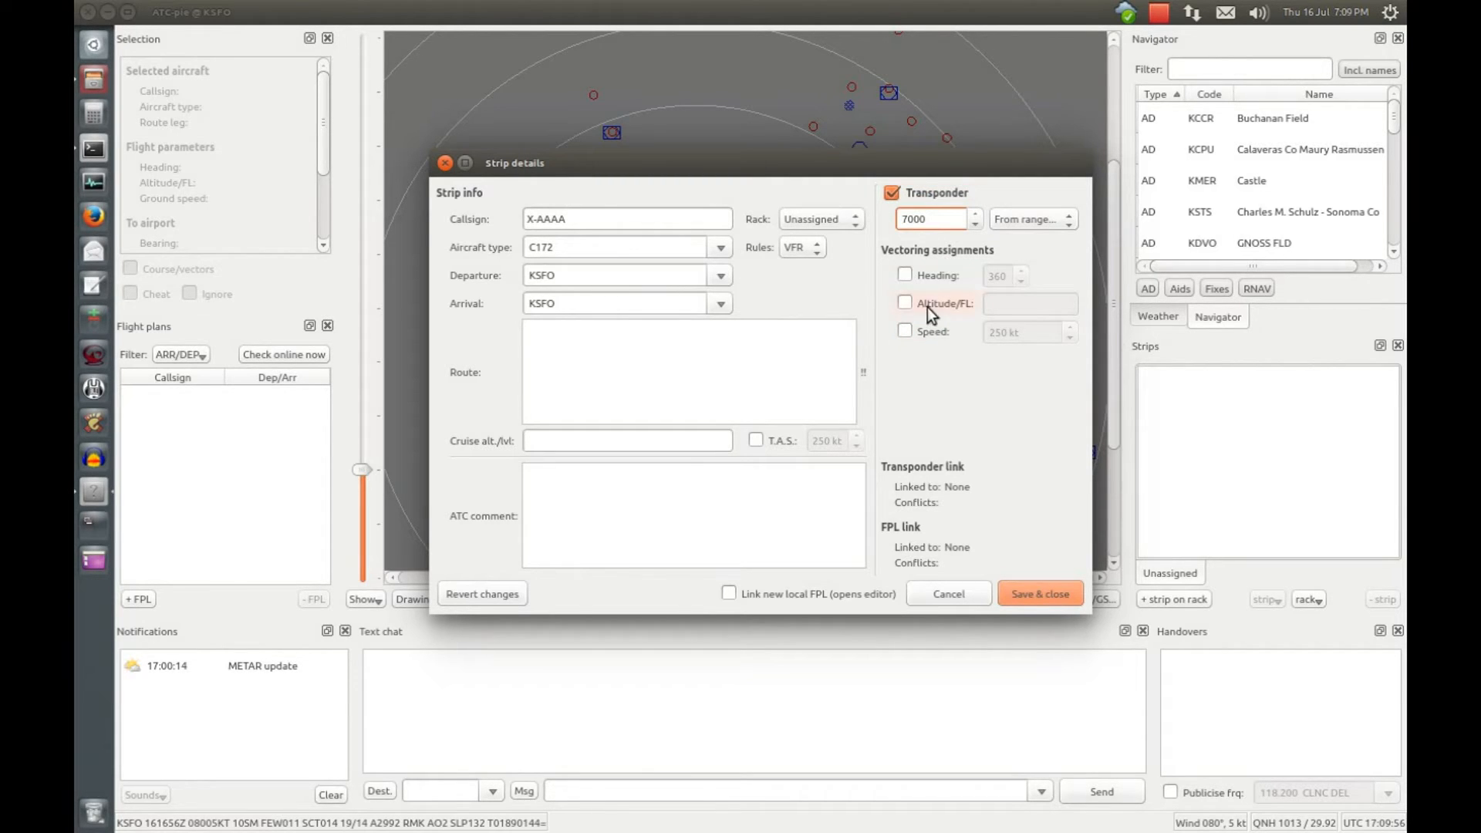
drag(936, 221, 885, 222)
text(3456)
click(1016, 596)
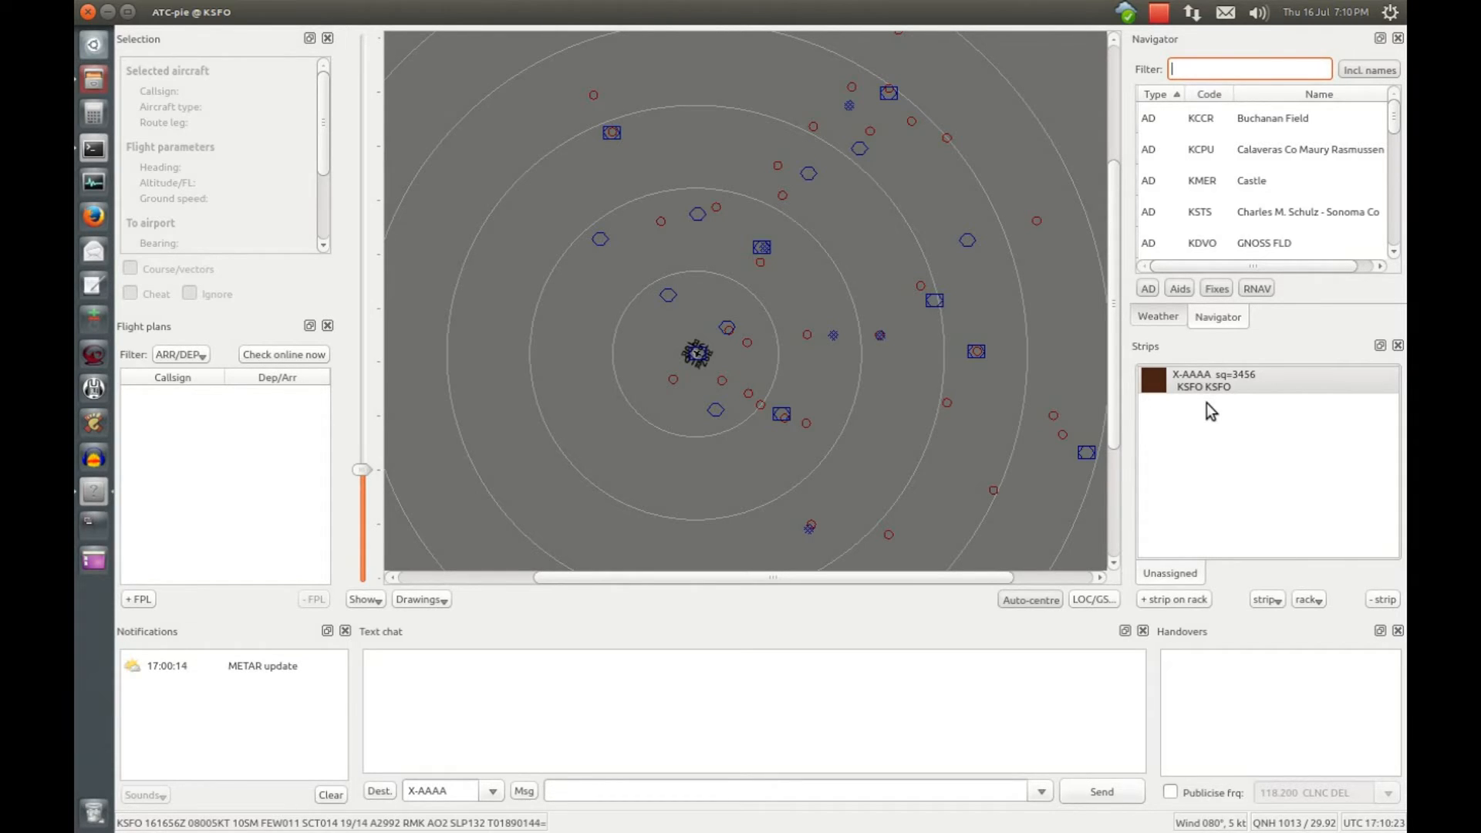
- Create a new strip rack named GND
click(1310, 602)
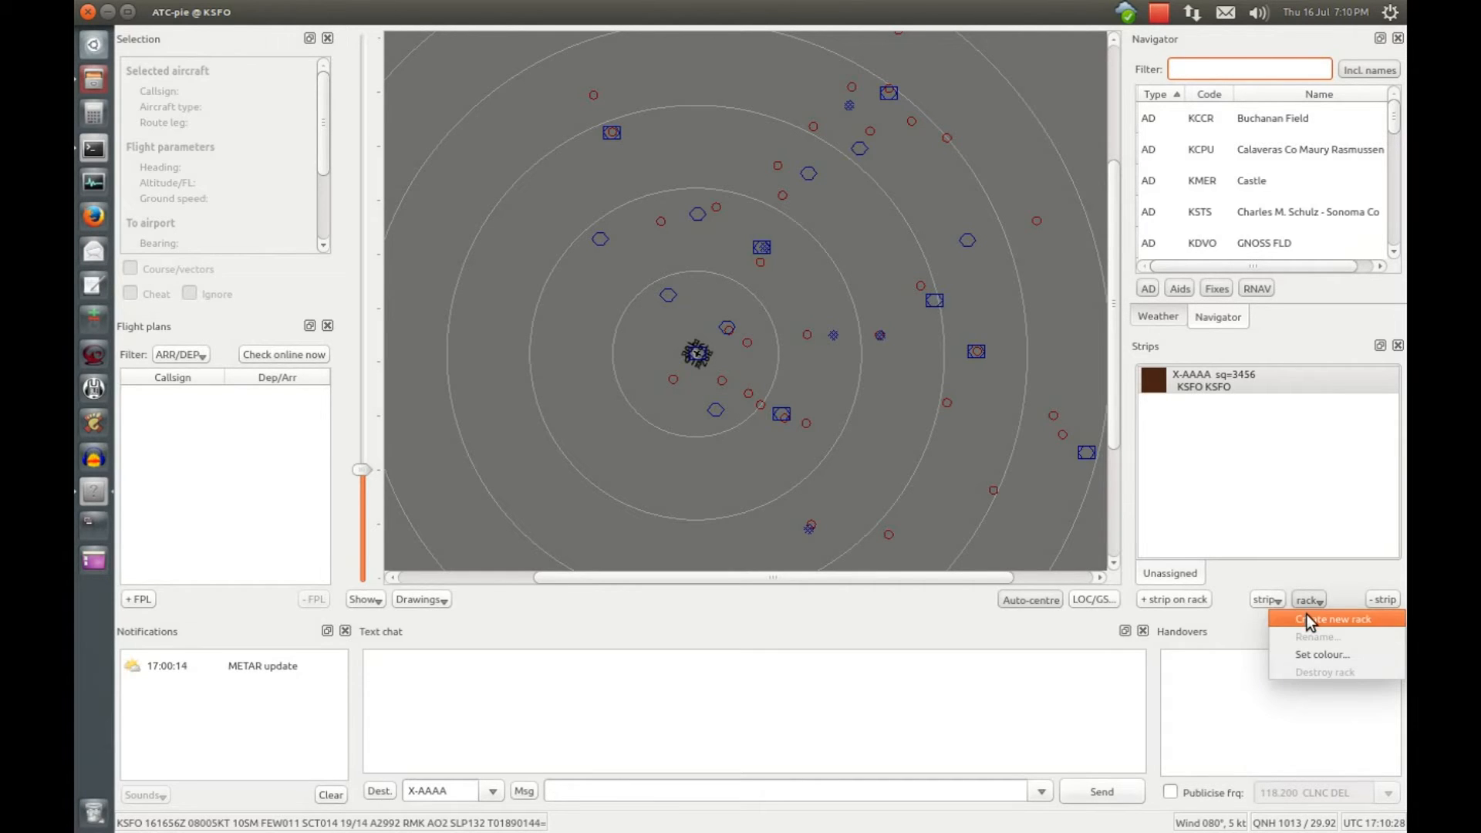
click(1307, 619)
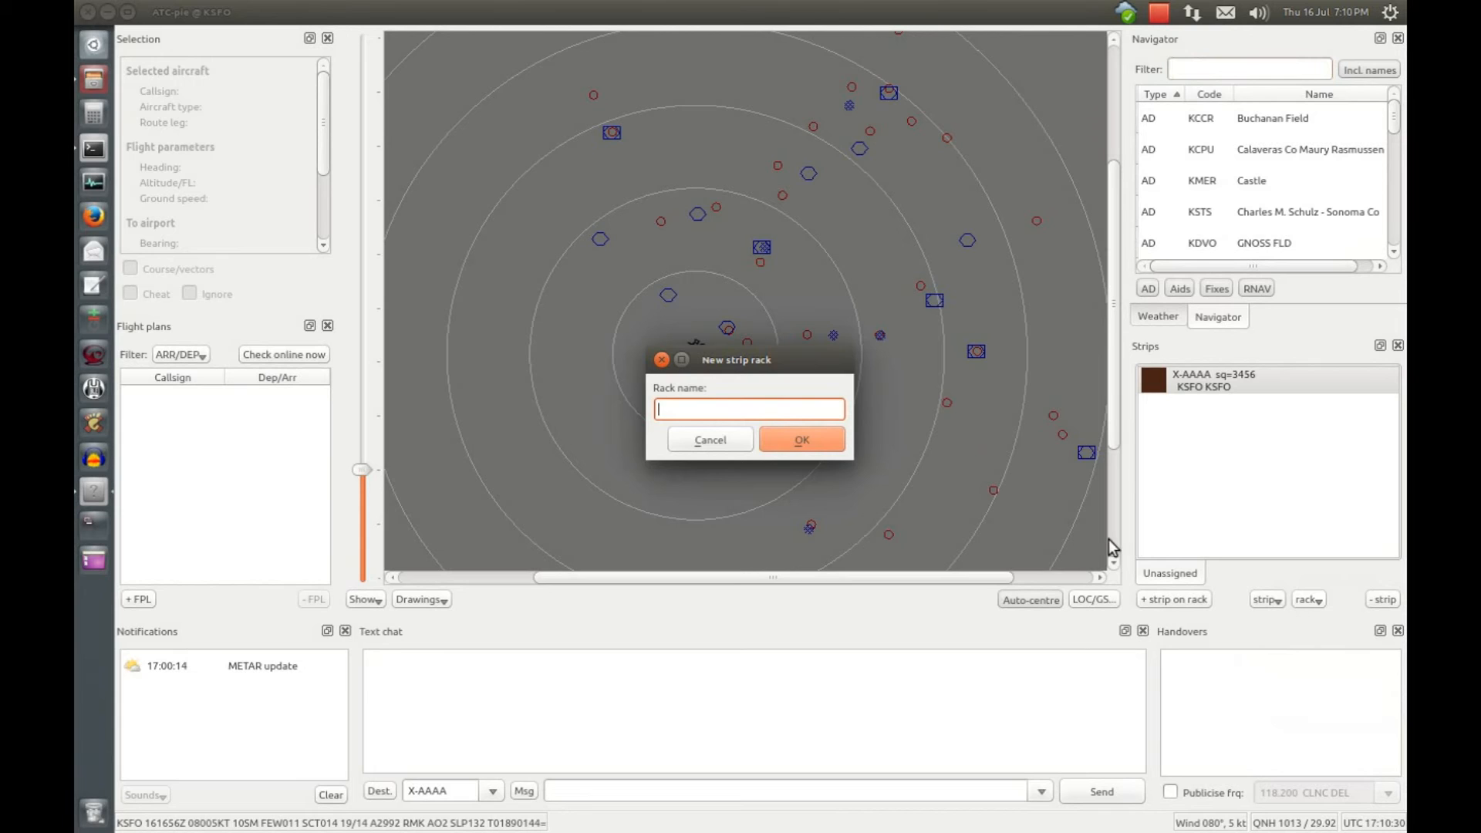
text(GND)
key(Return)
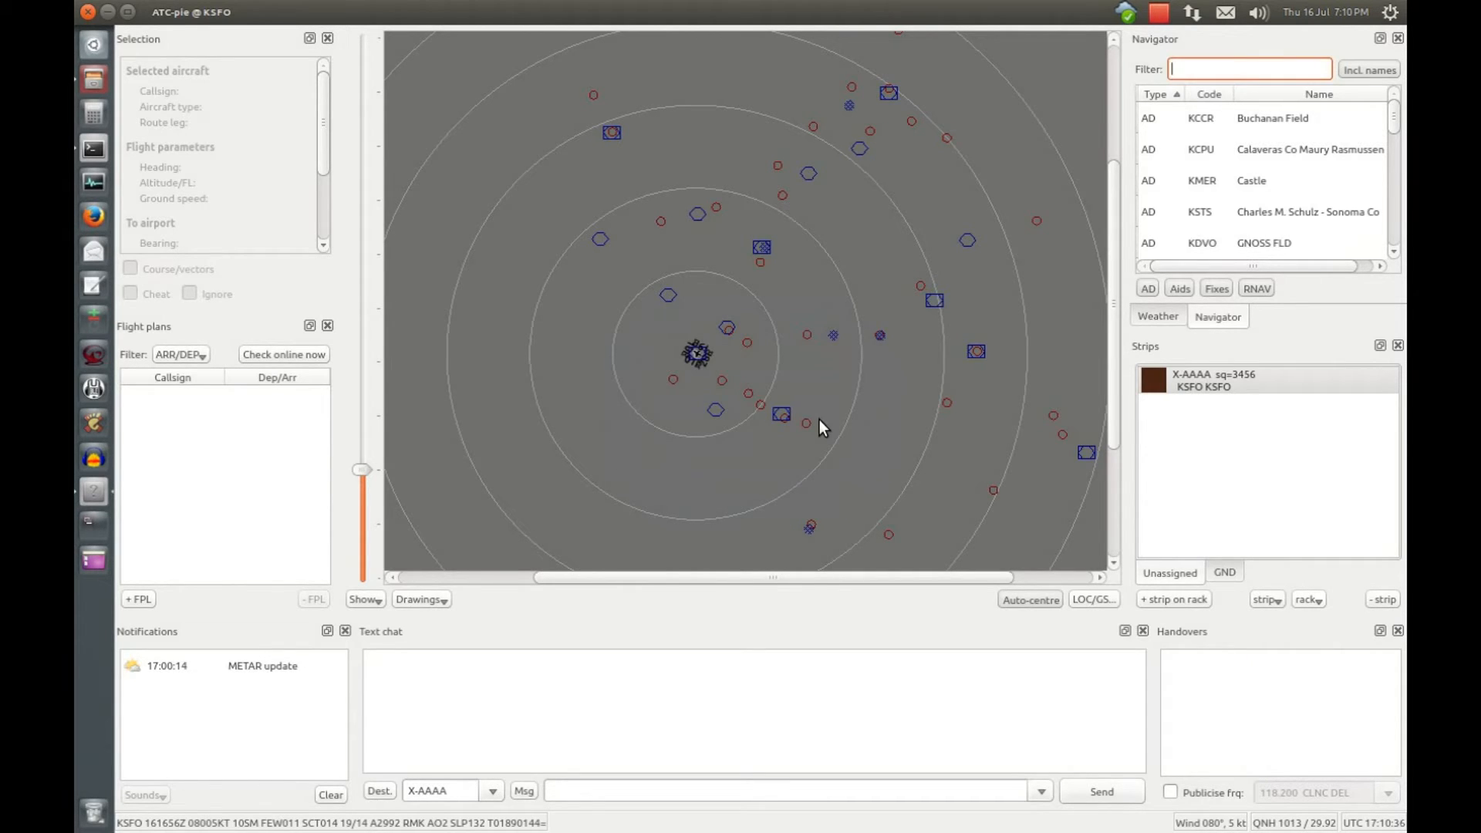
- Show the GND rack, and create another strip rack named APP
click(1225, 573)
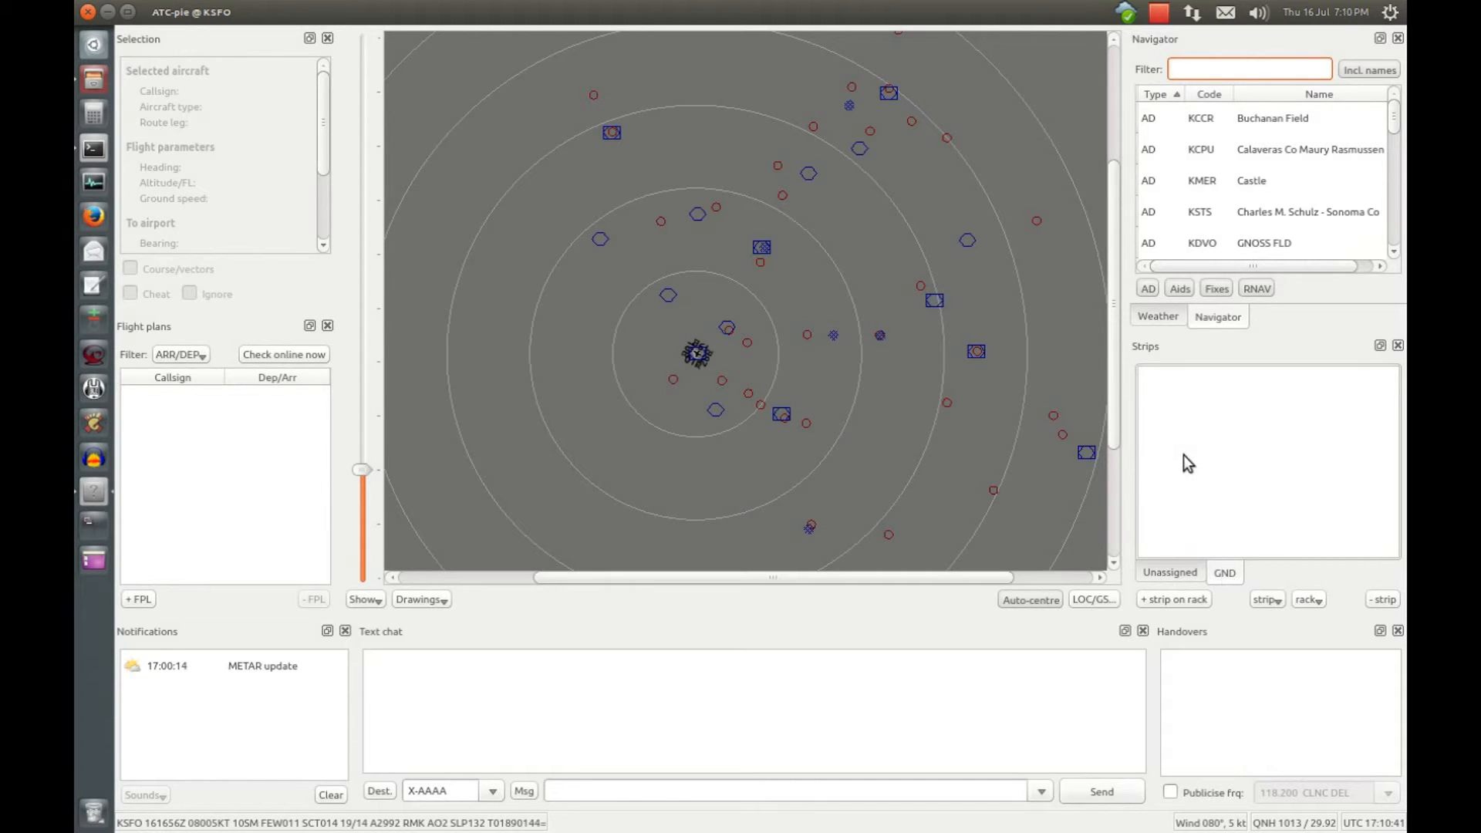
click(1307, 600)
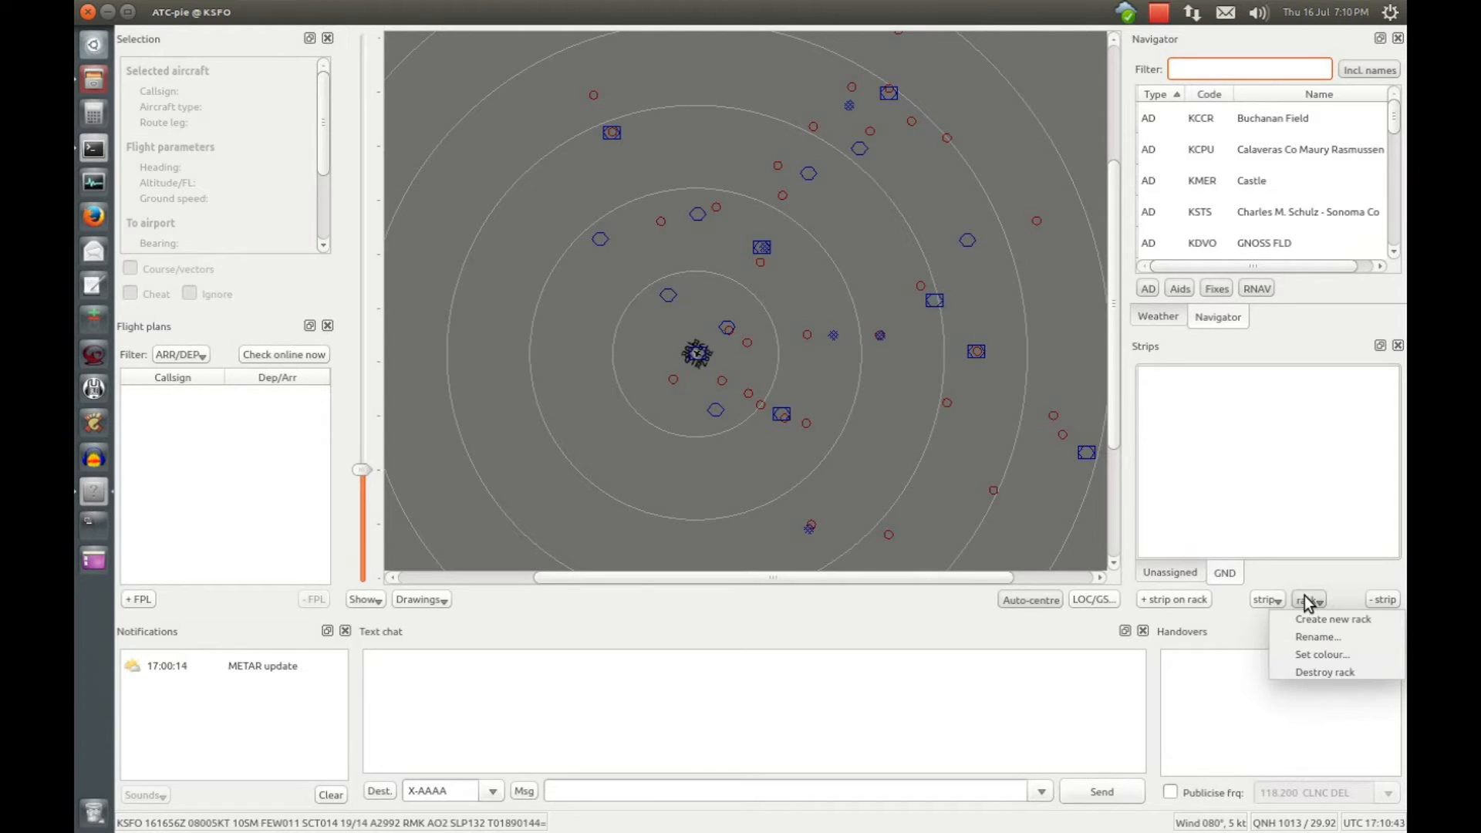
click(1313, 619)
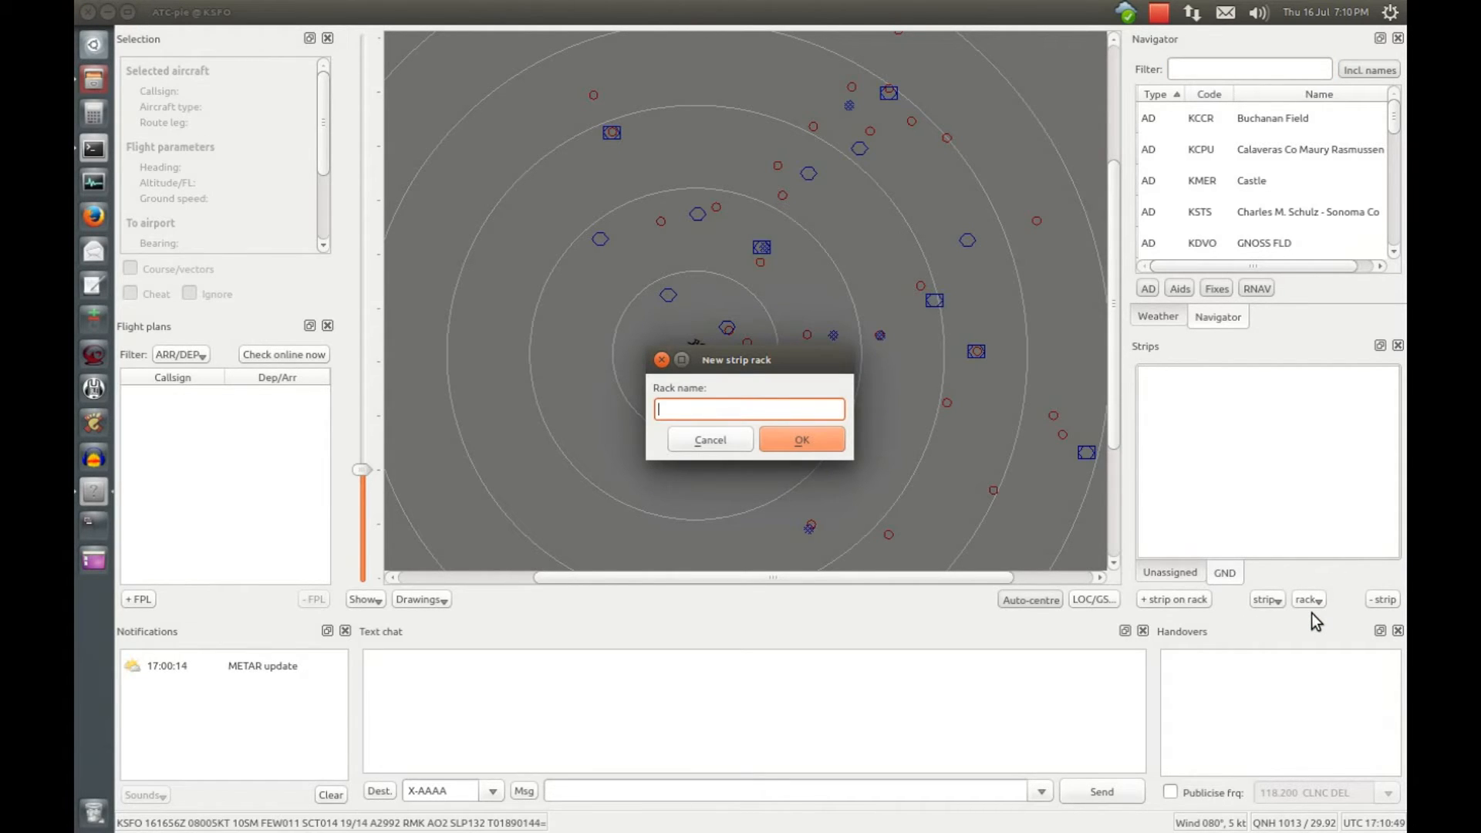
text(APP)
key(Return)
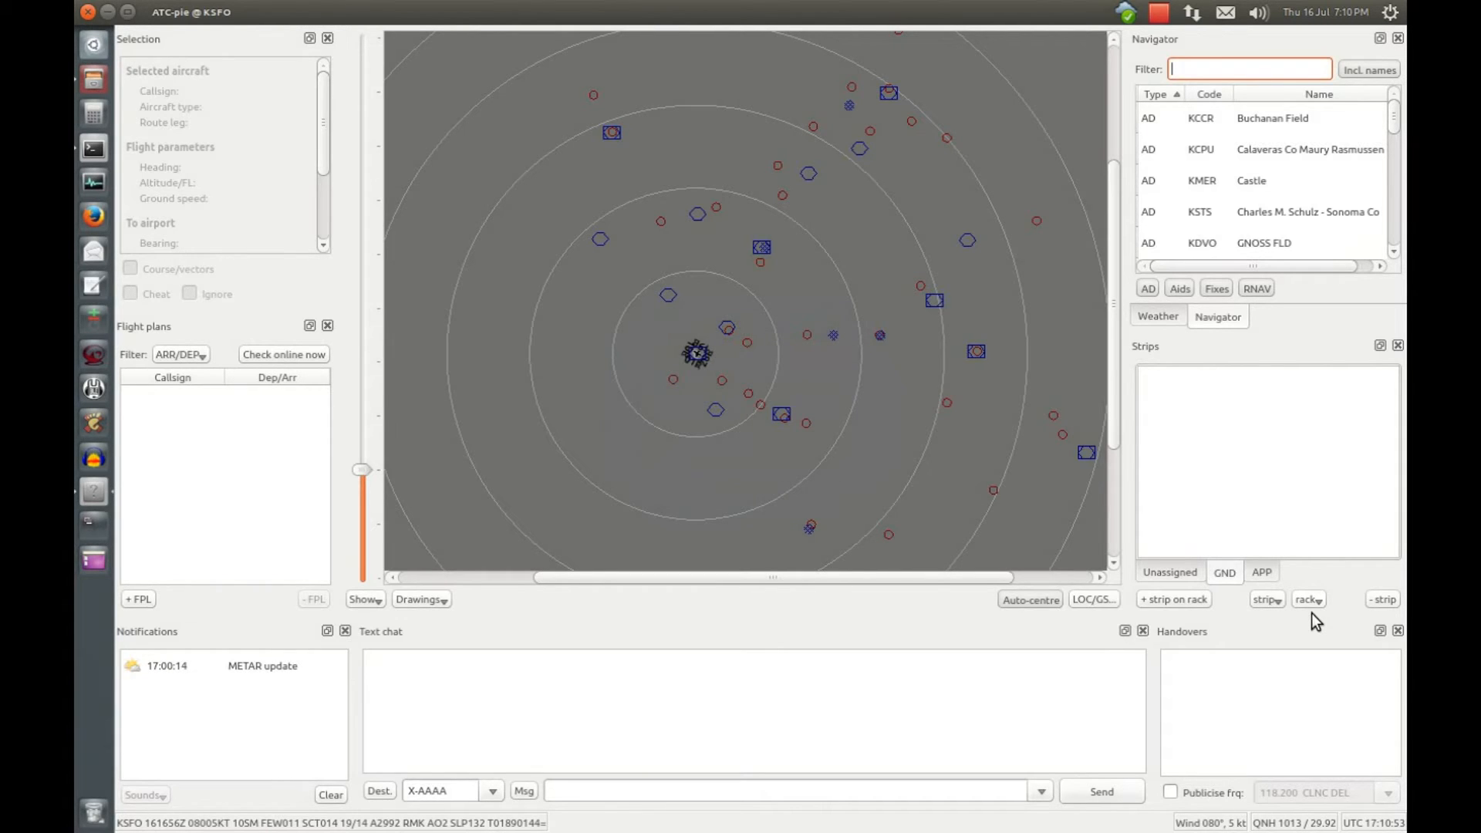
- Create a strip rack named DEP and reorder the racks so that DEP comes before APP
click(1316, 592)
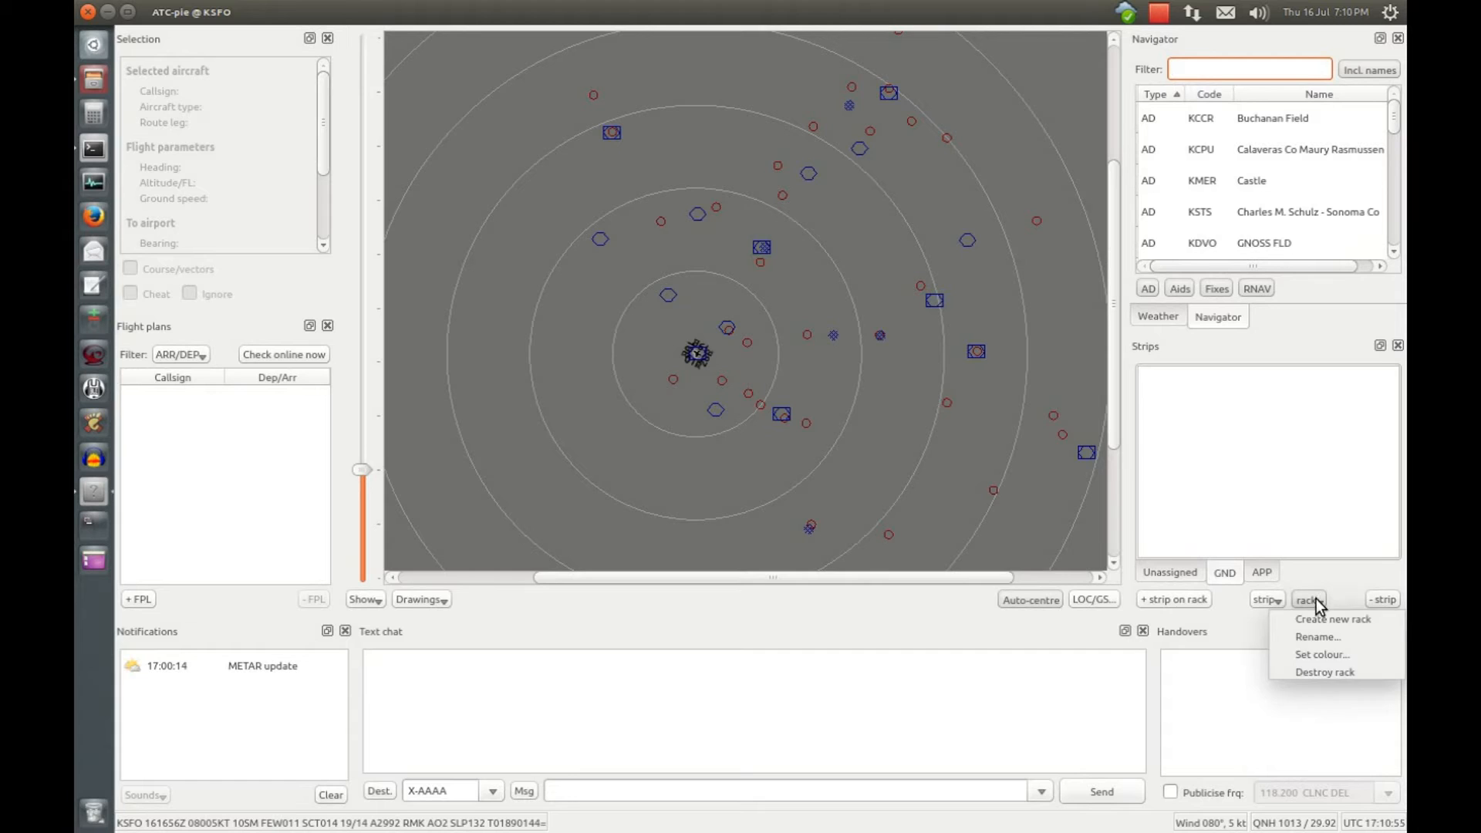
click(1319, 622)
text(DEP)
key(Return)
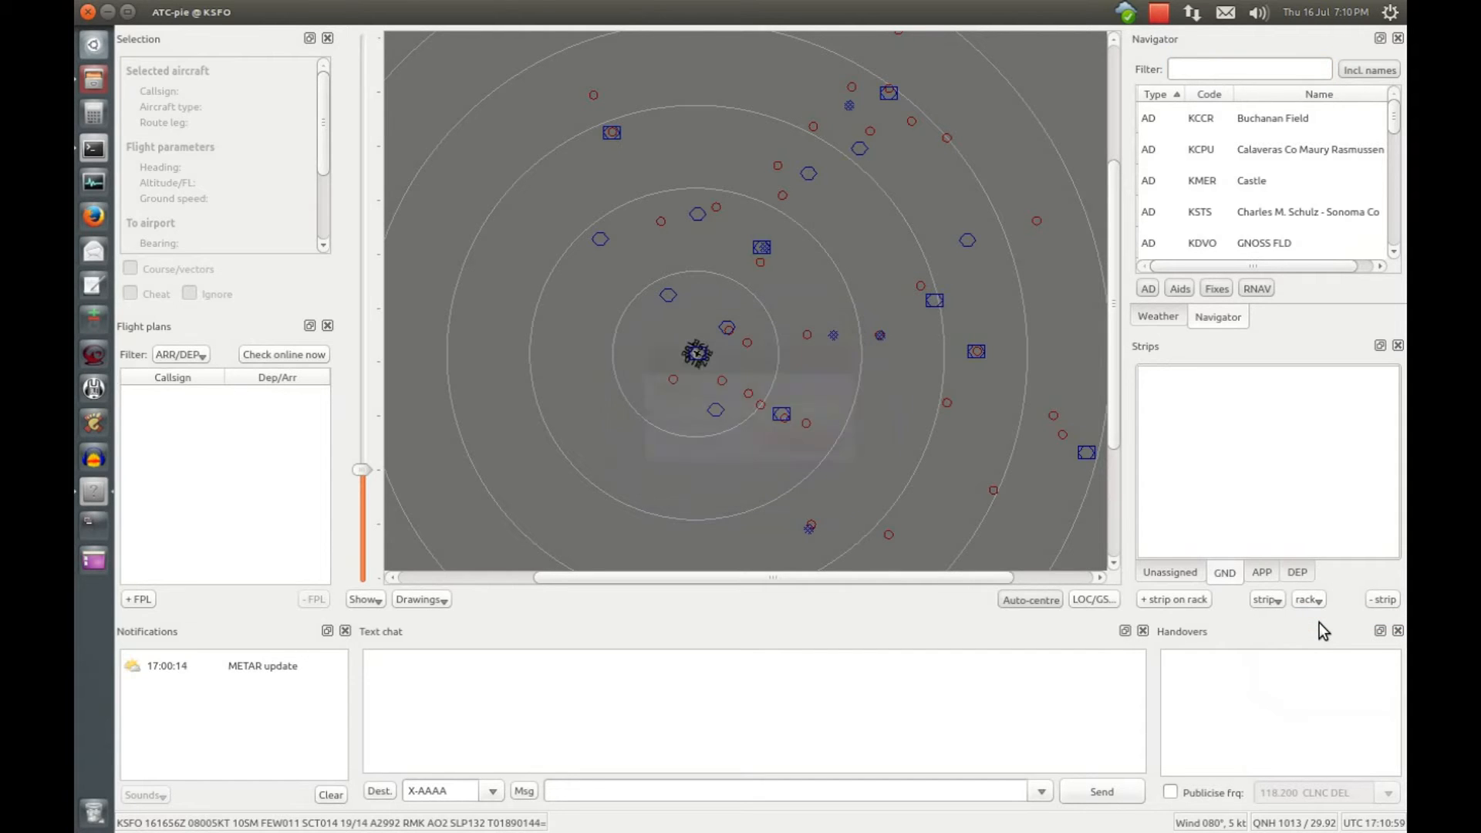
drag(1266, 577, 1151, 560)
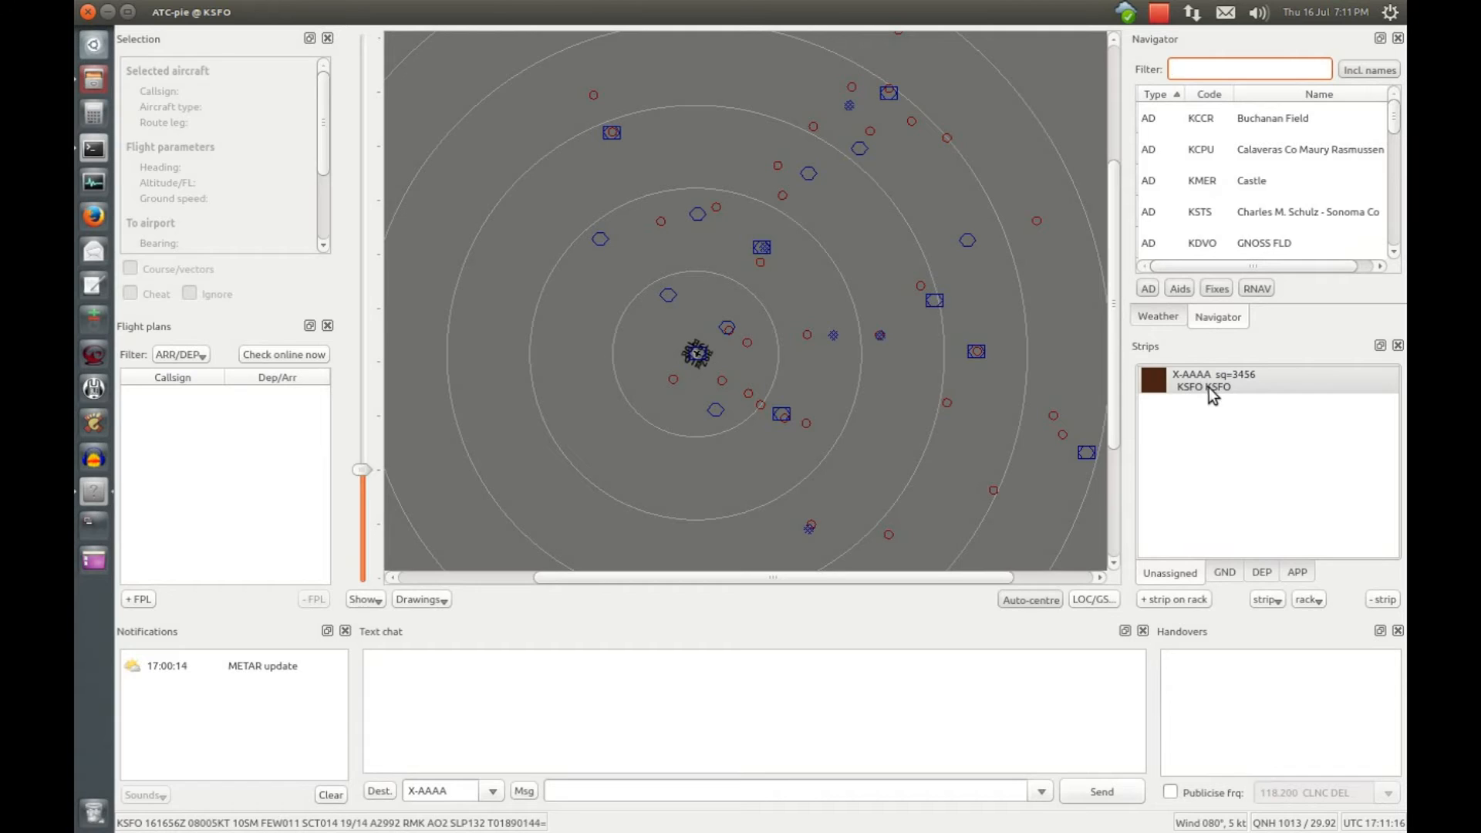
- Add a new strip with callsign X-BBBB directly on the GND rack
click(1230, 568)
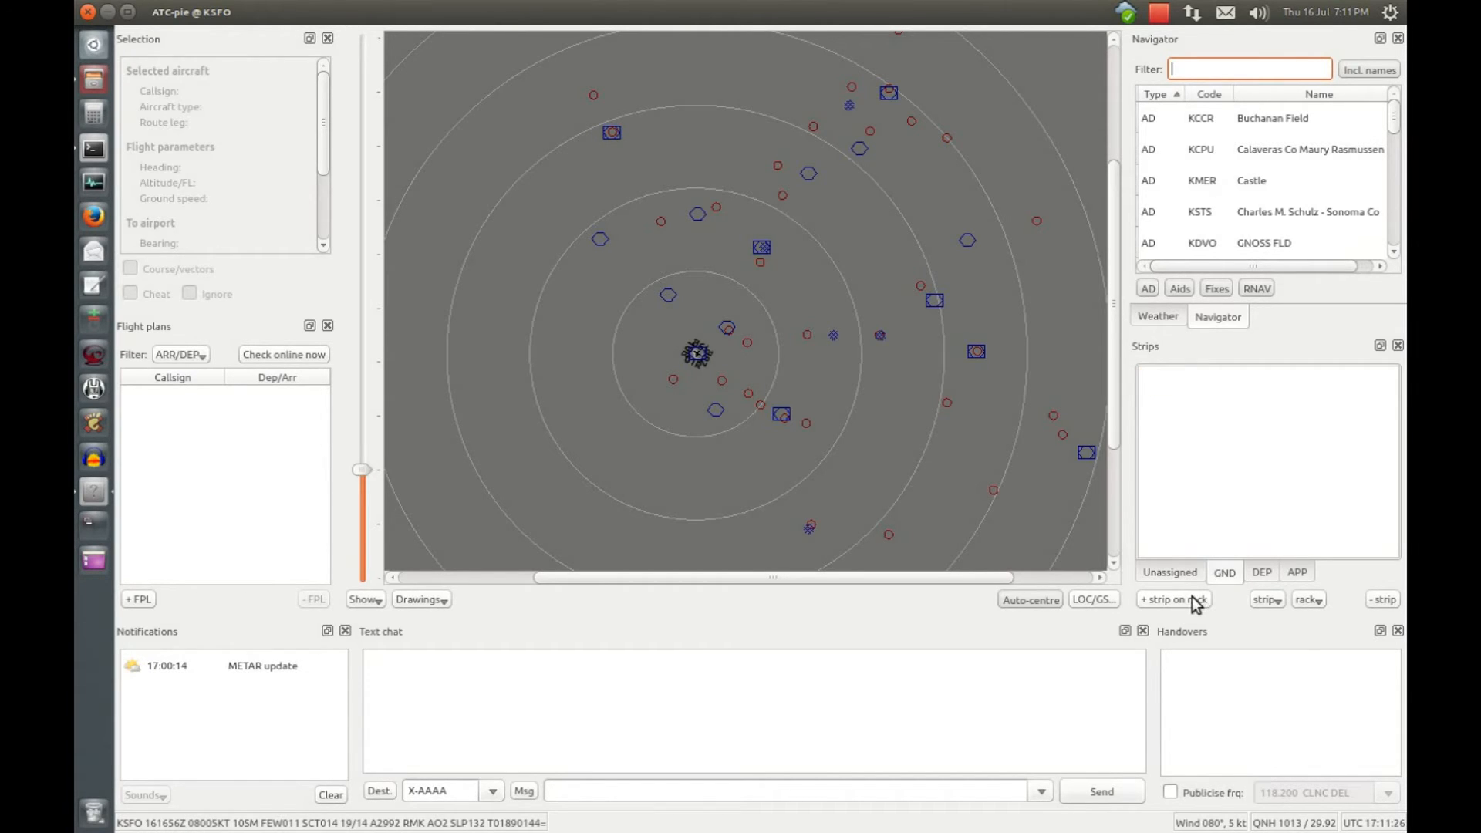
click(1196, 602)
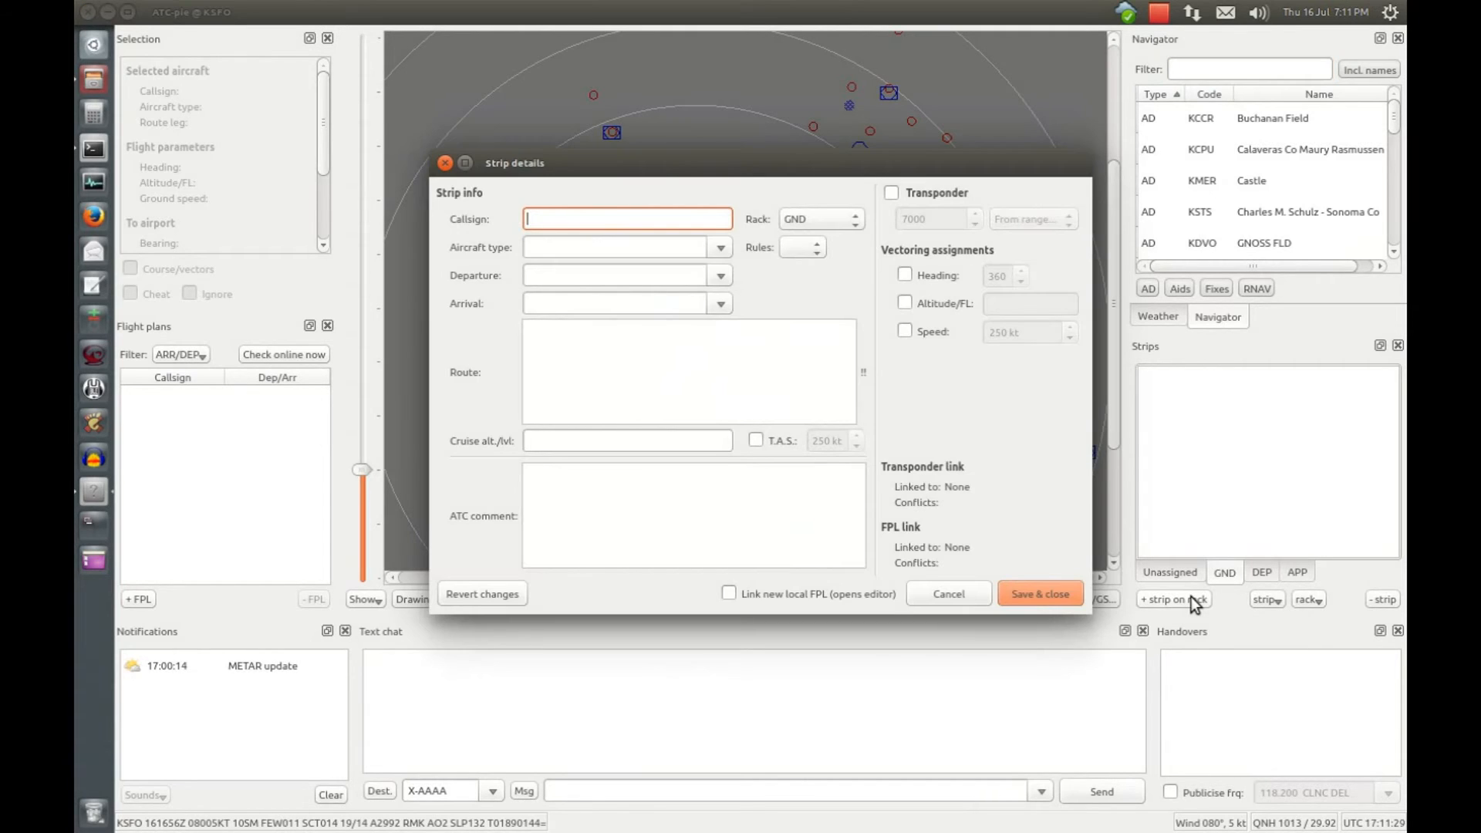
text(X-BBBB)
key(Return)
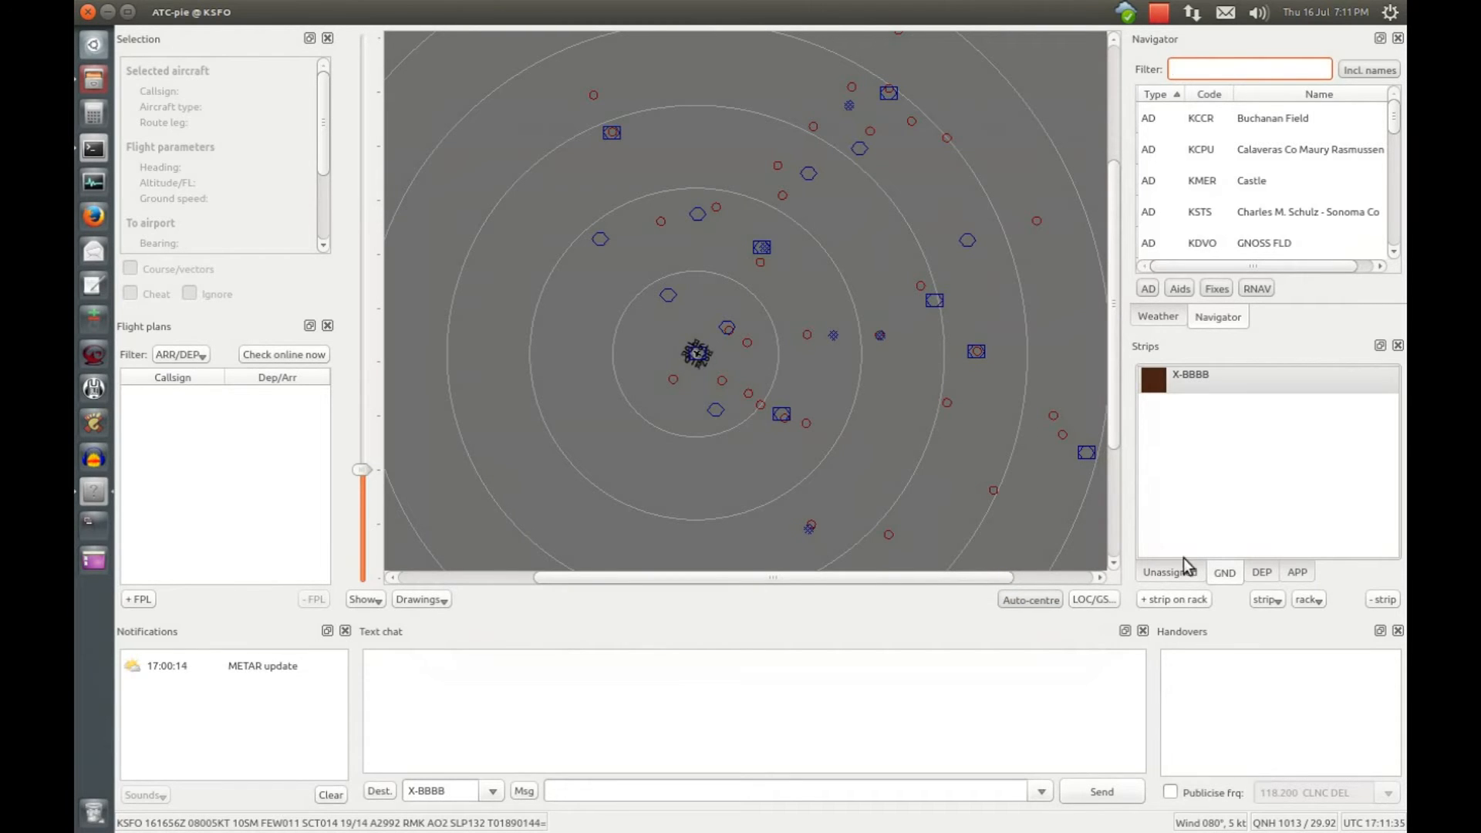
- Create a strip for X-CCCC on the DEP rack with the ATC comment "This is a comment."
key(F2)
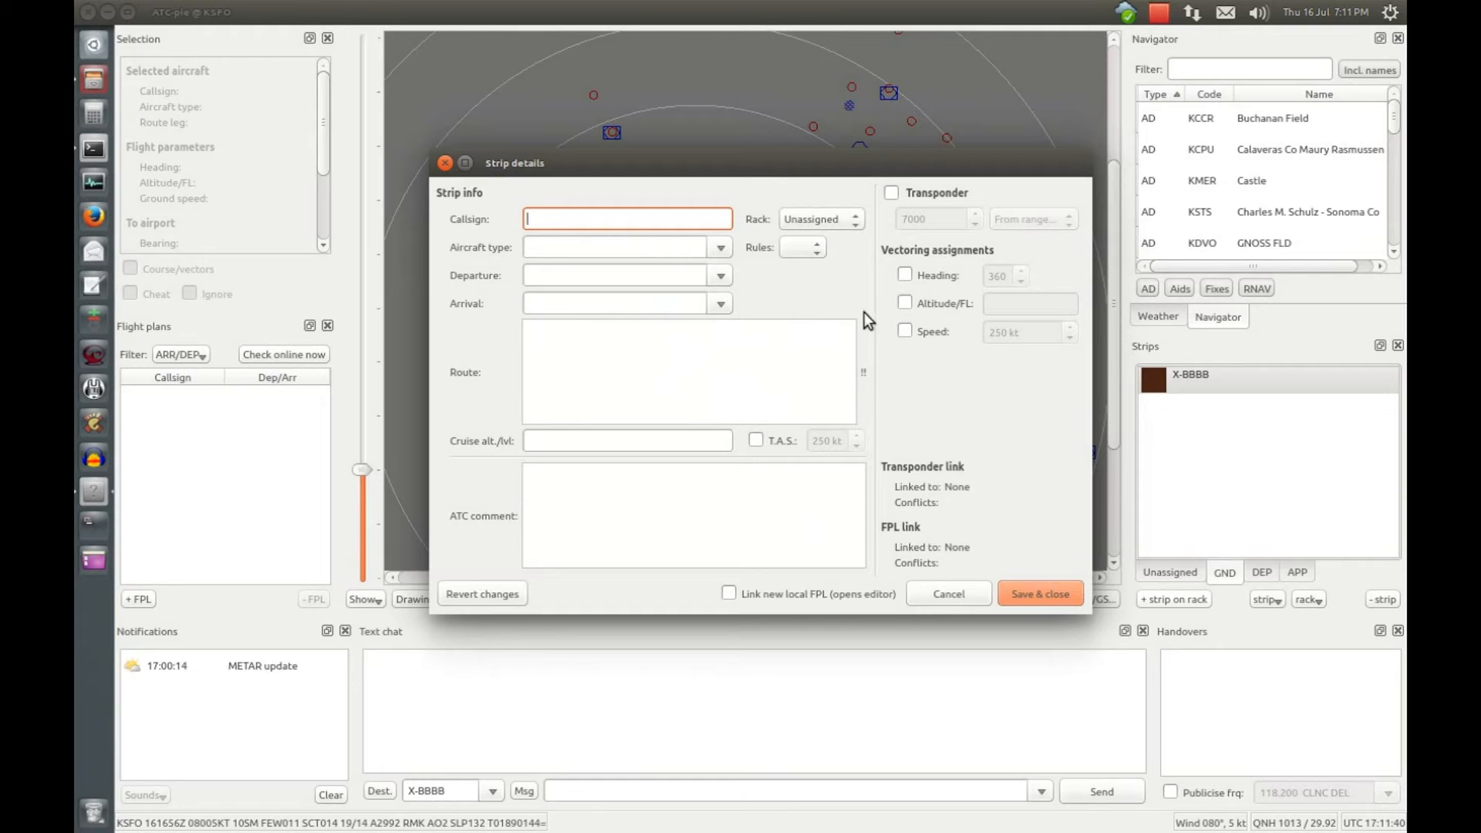
click(839, 219)
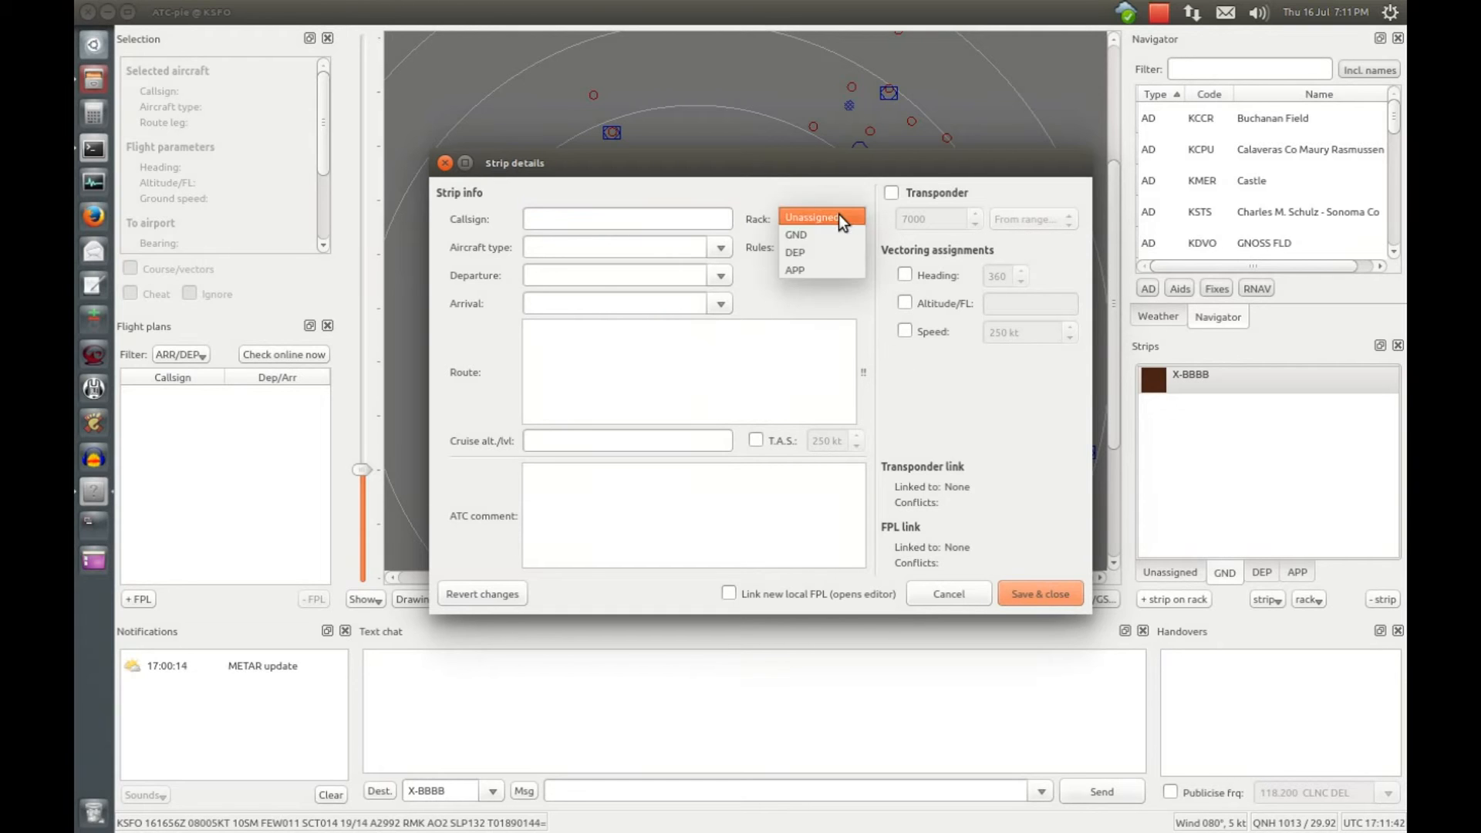
click(808, 254)
click(677, 220)
text(X-CCCC)
click(657, 506)
text(This )
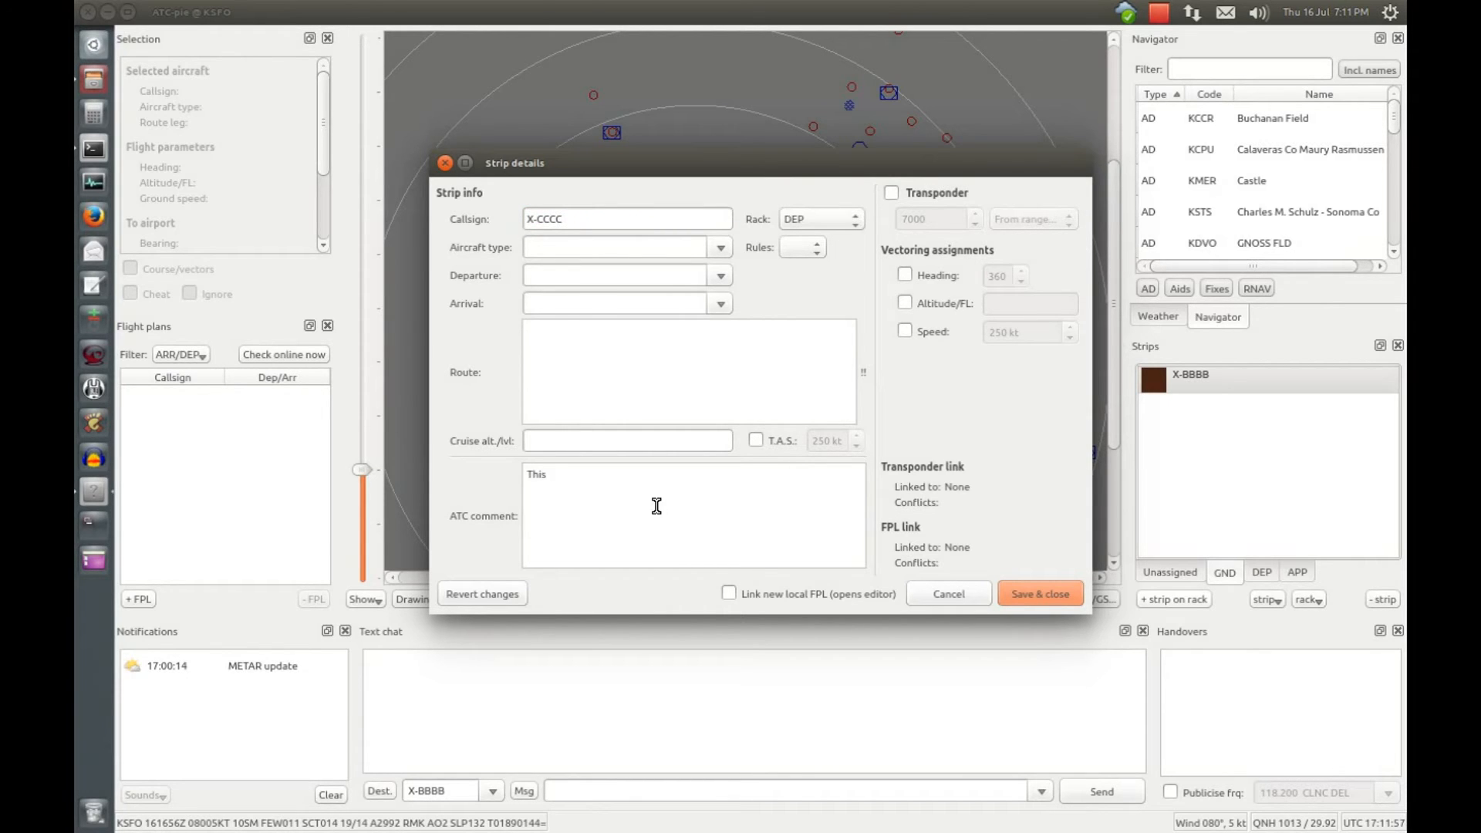
text(is a comment.)
click(1021, 590)
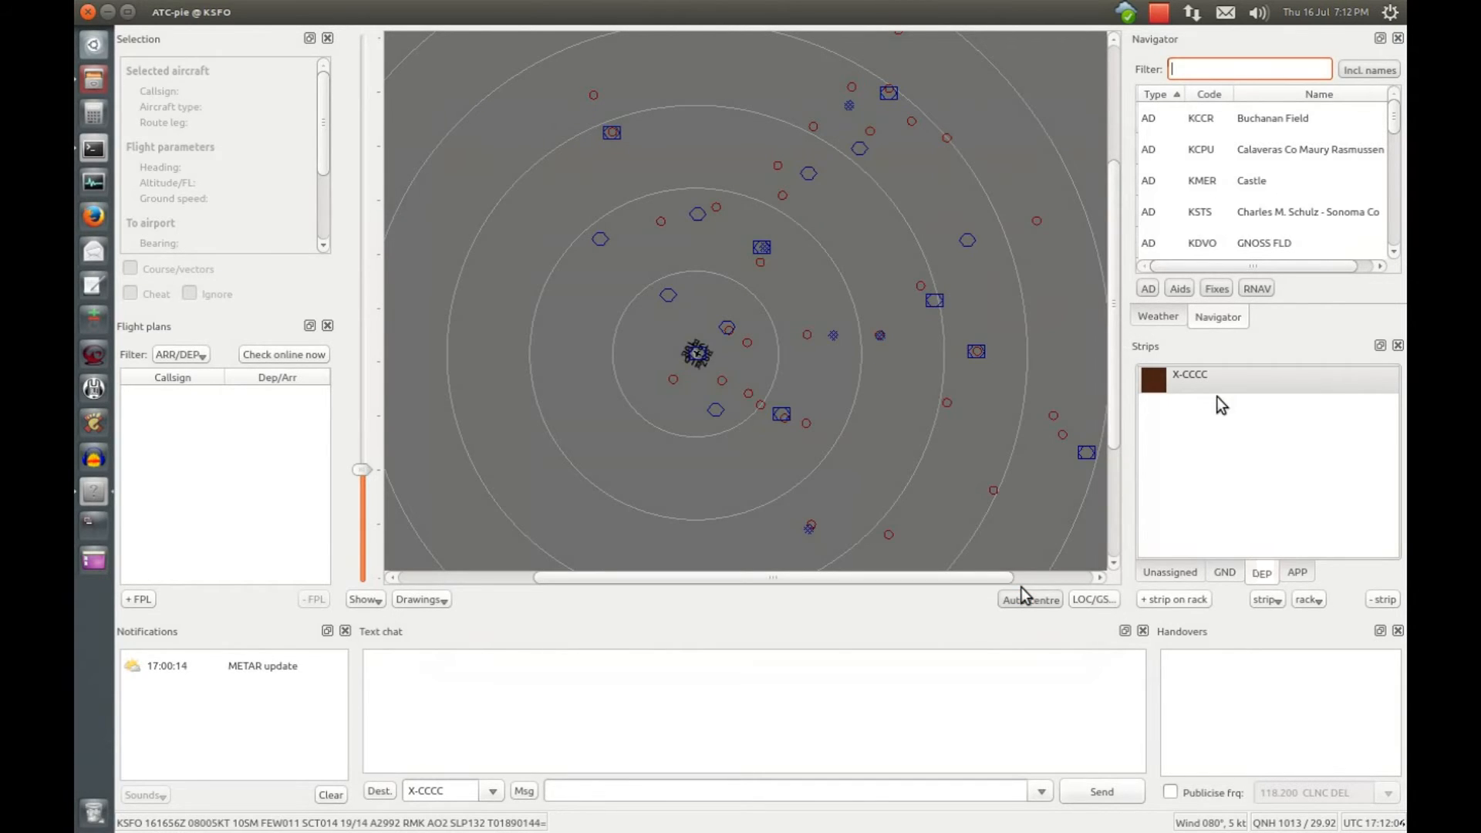
mouse_move(1206, 380)
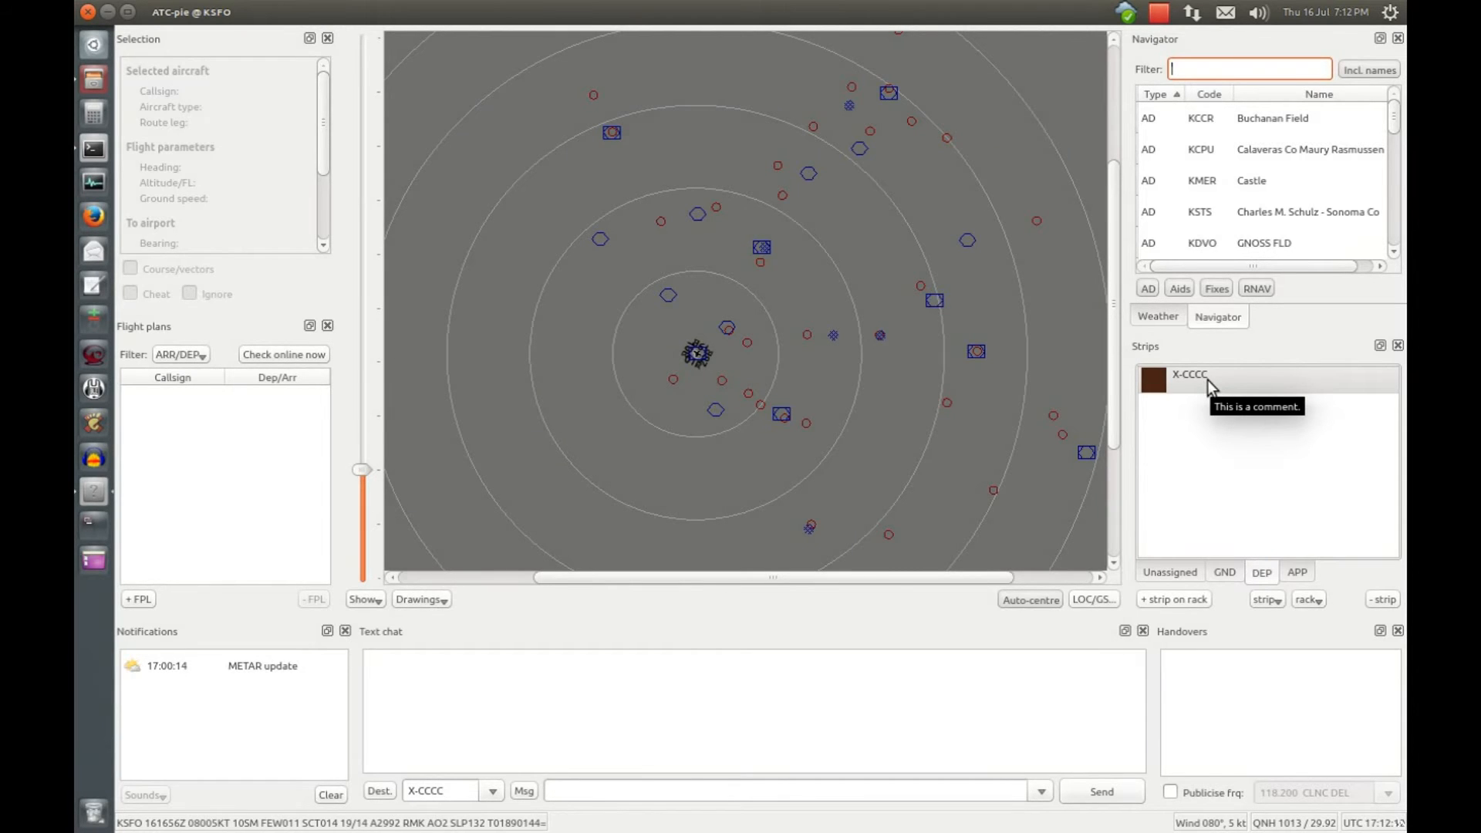
- Create three unassigned strips with the callsigns X-DDDD, X-EEEE and X-FFFF
key(ctrl+n)
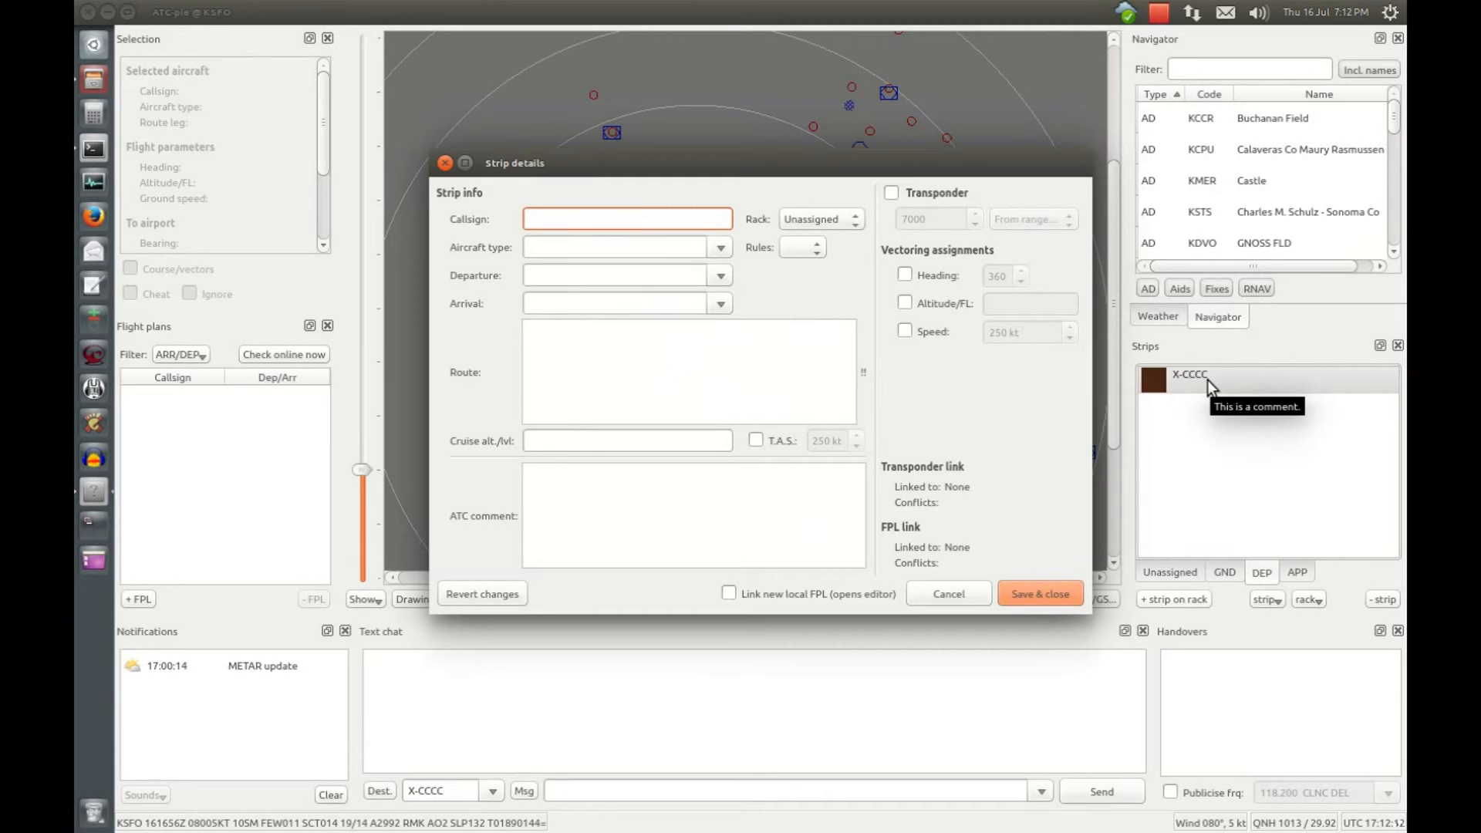
text(X-DDDD)
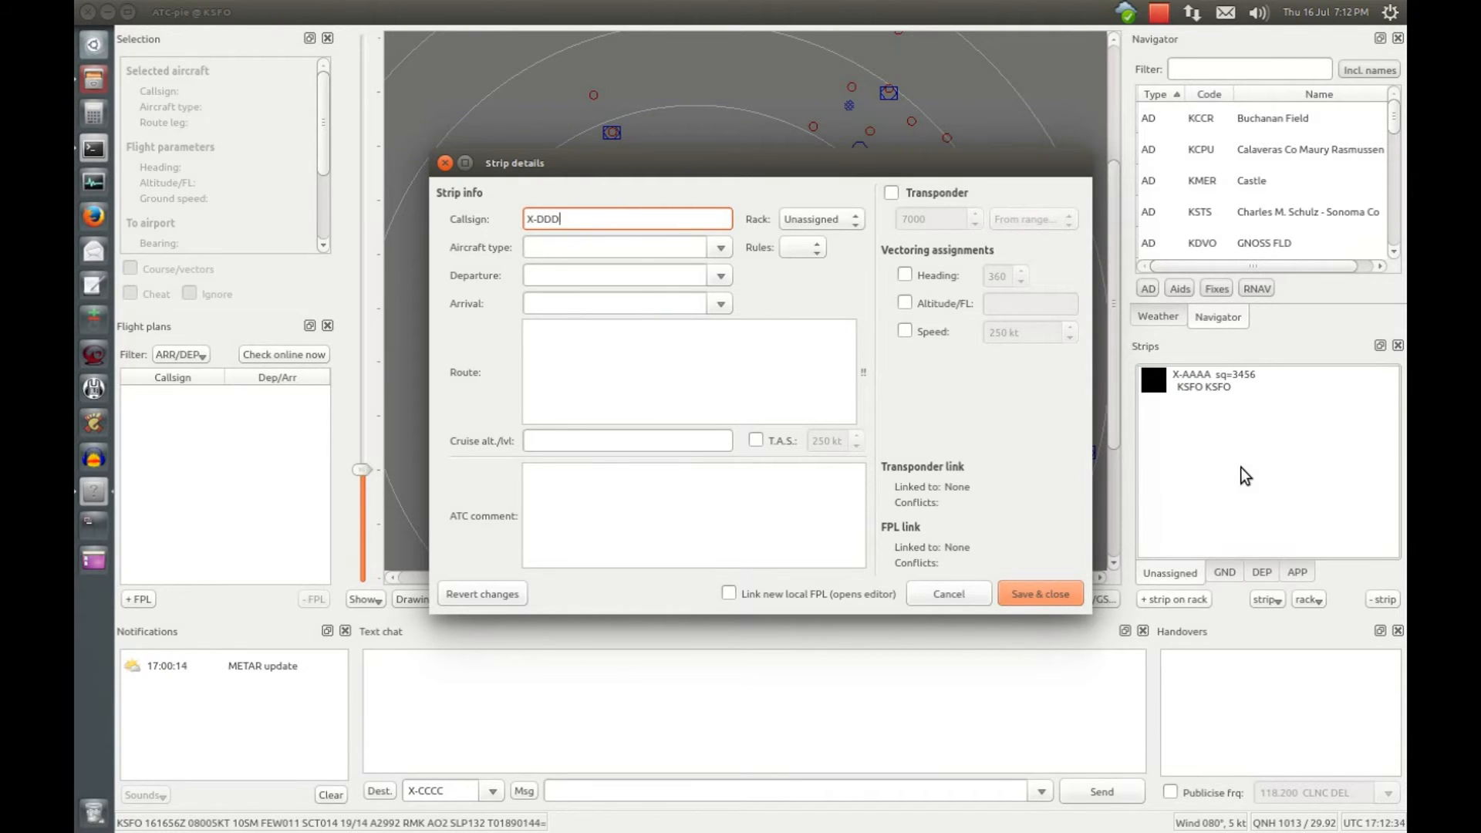
key(Return)
key(ctrl+n)
text(X-EEEE)
key(Return)
key(ctrl+n)
text(X-FFFF)
key(Return)
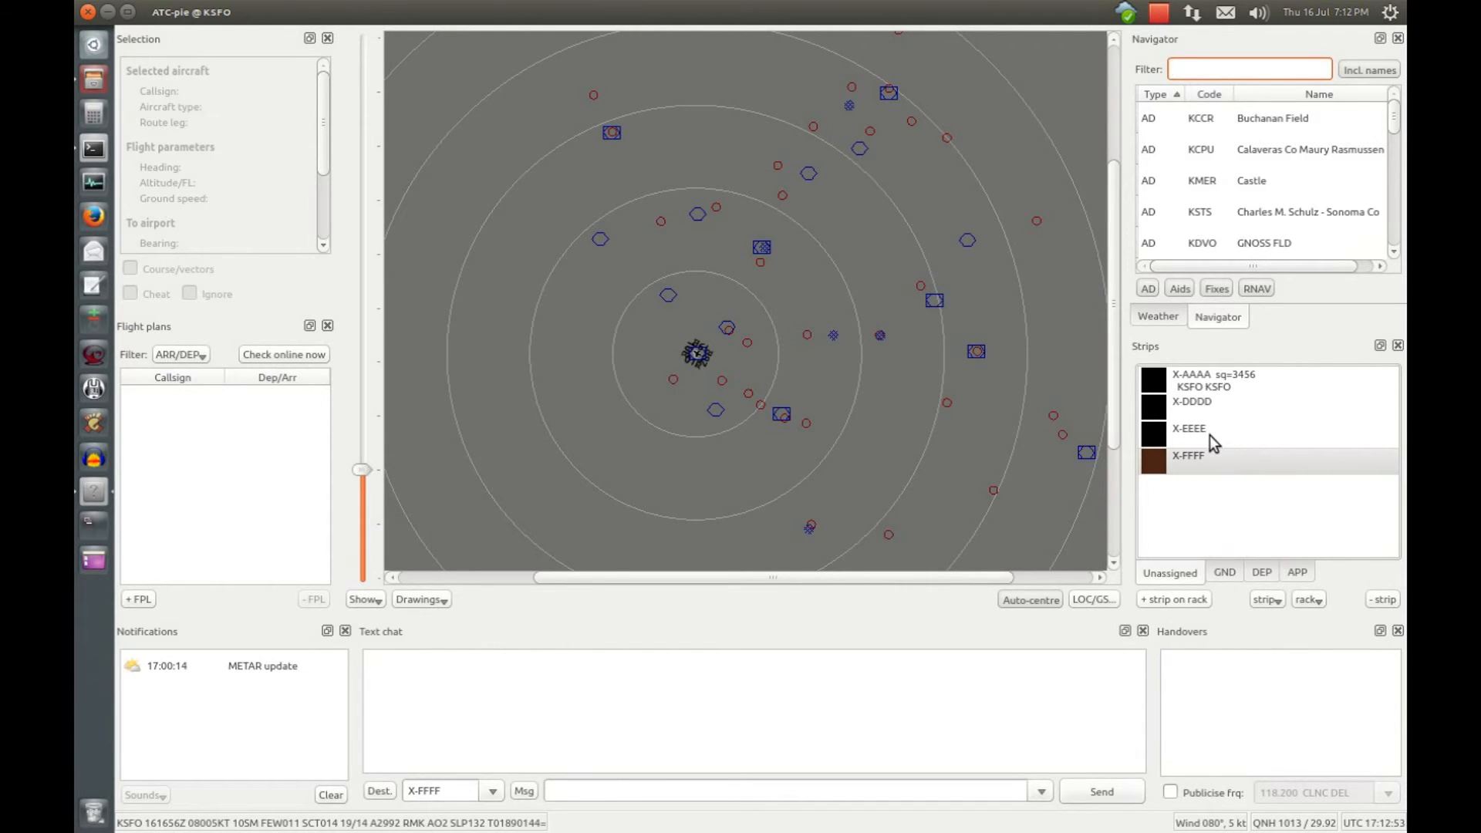
- Move the X-BBBB strip from the GND rack to the DEP rack
click(1228, 570)
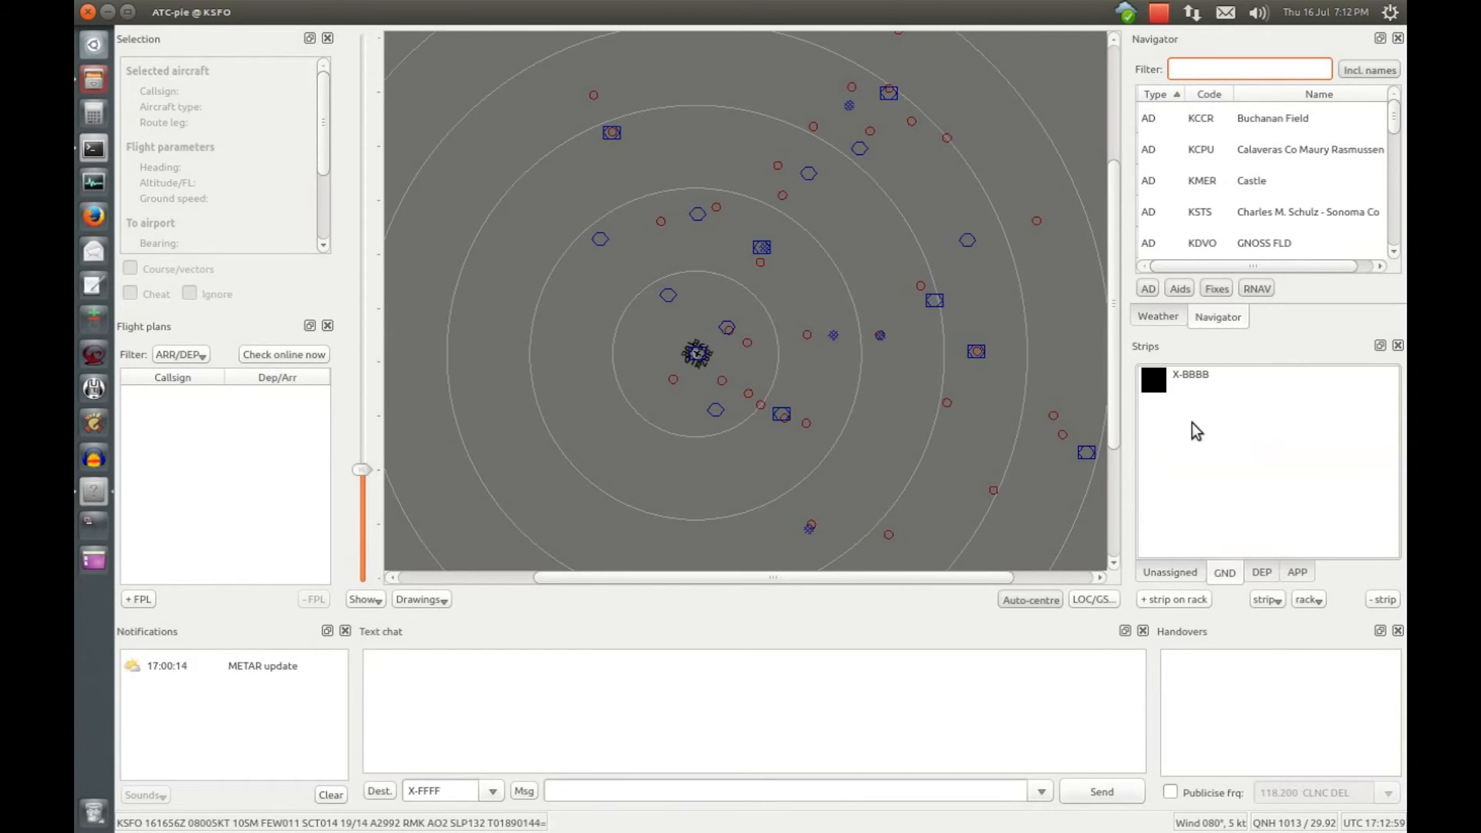
drag(1163, 382, 1259, 511)
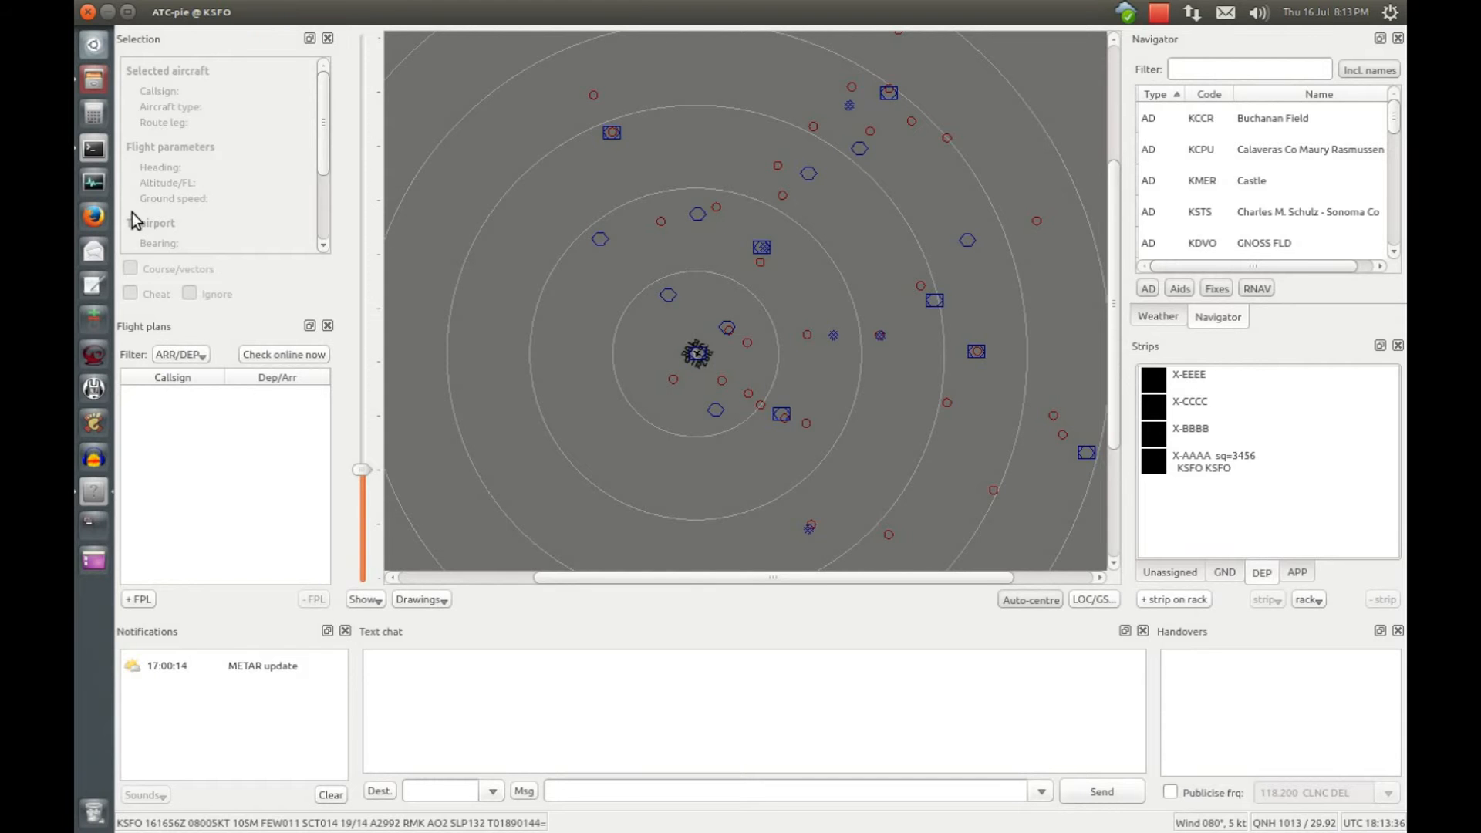
- Connect to the FlightGear multiplayer server mpserver01.flightgear.org with the preset callsign and ports, without the strip exchange server
click(162, 14)
click(176, 58)
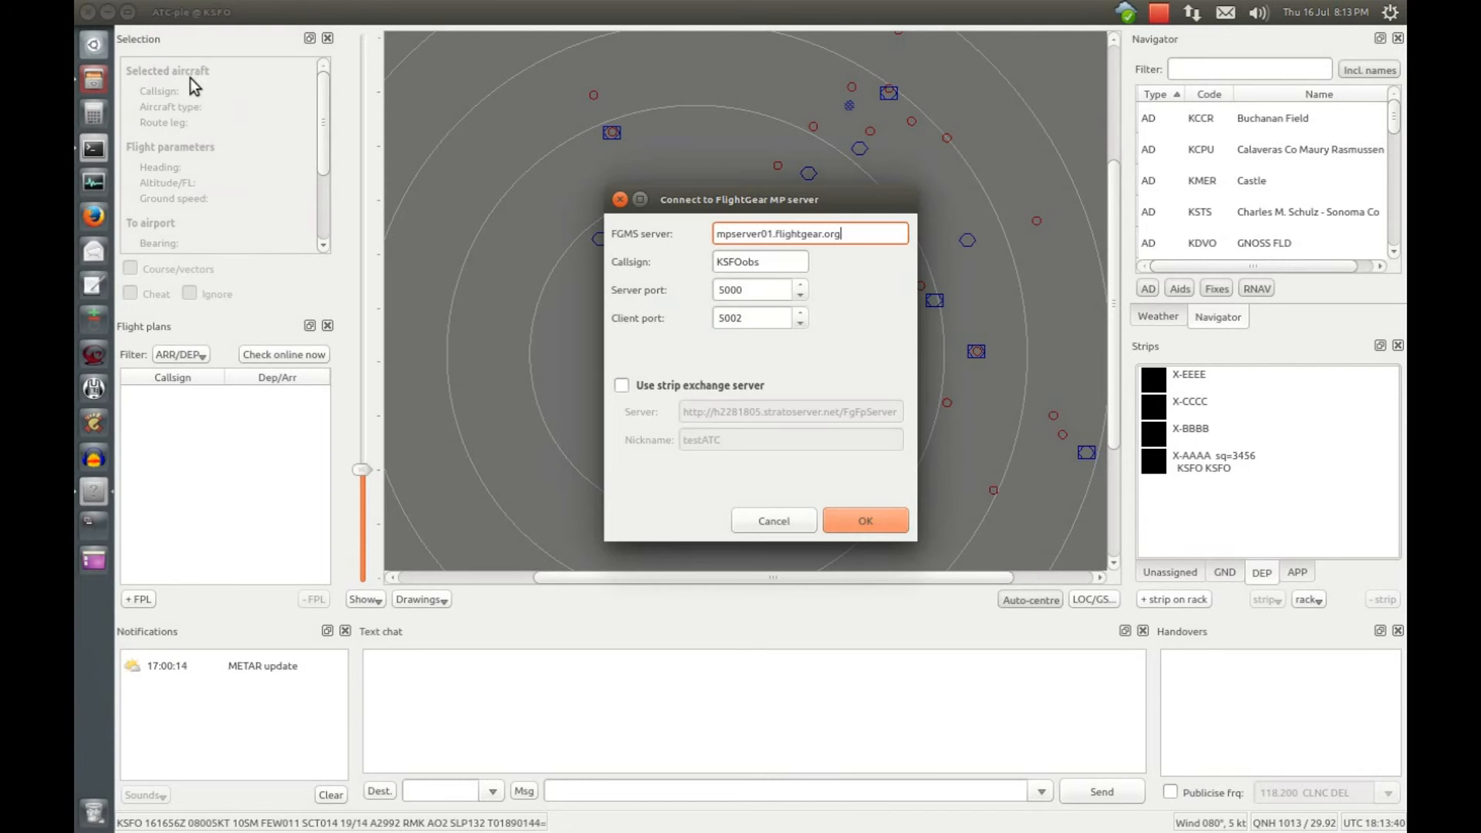
click(866, 521)
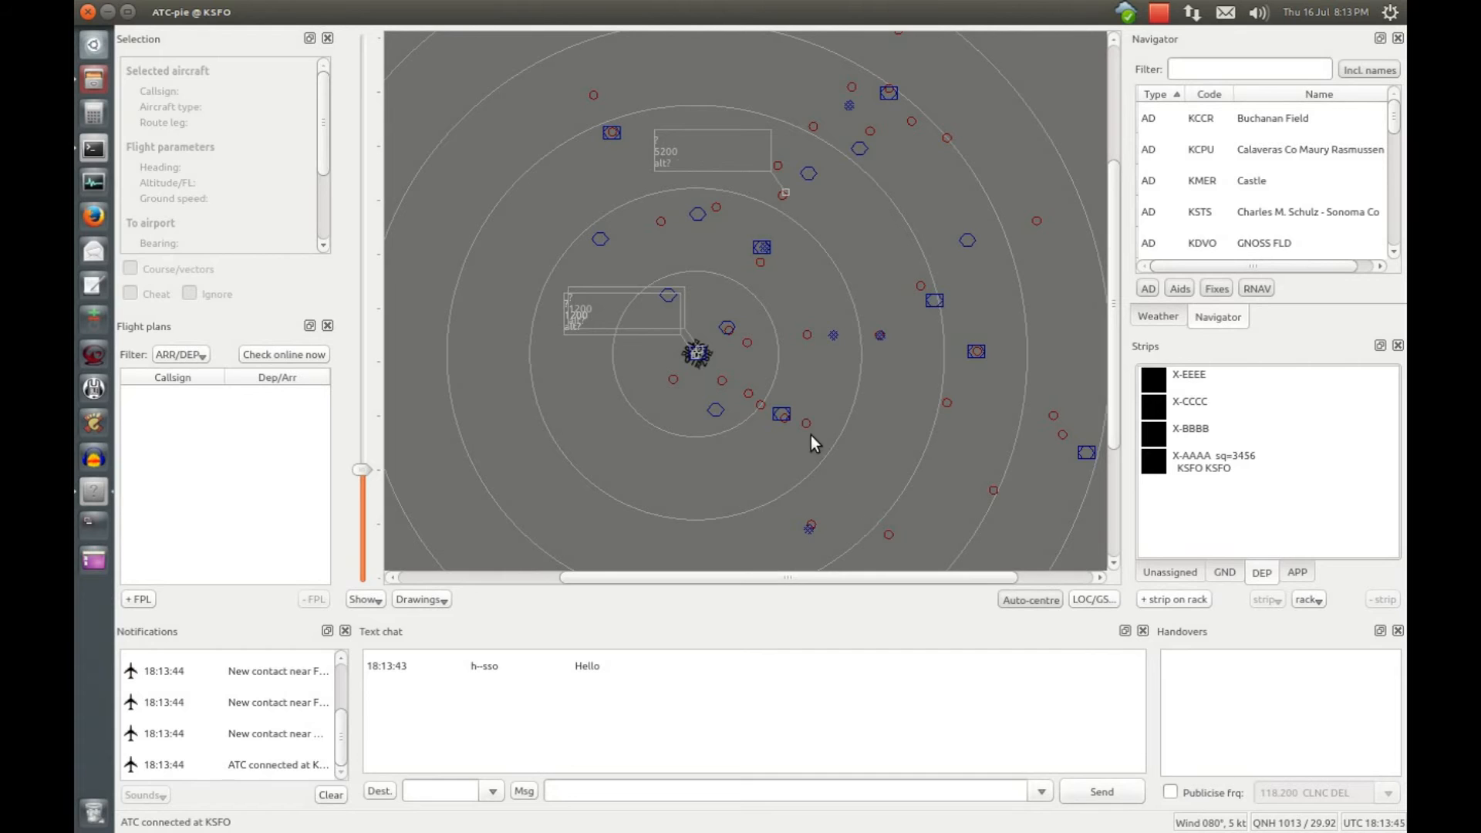
- Select an aircraft contact at KSFO on the radar and move its info box clear of the overlapping one
click(694, 345)
scroll(685, 336, up, 3)
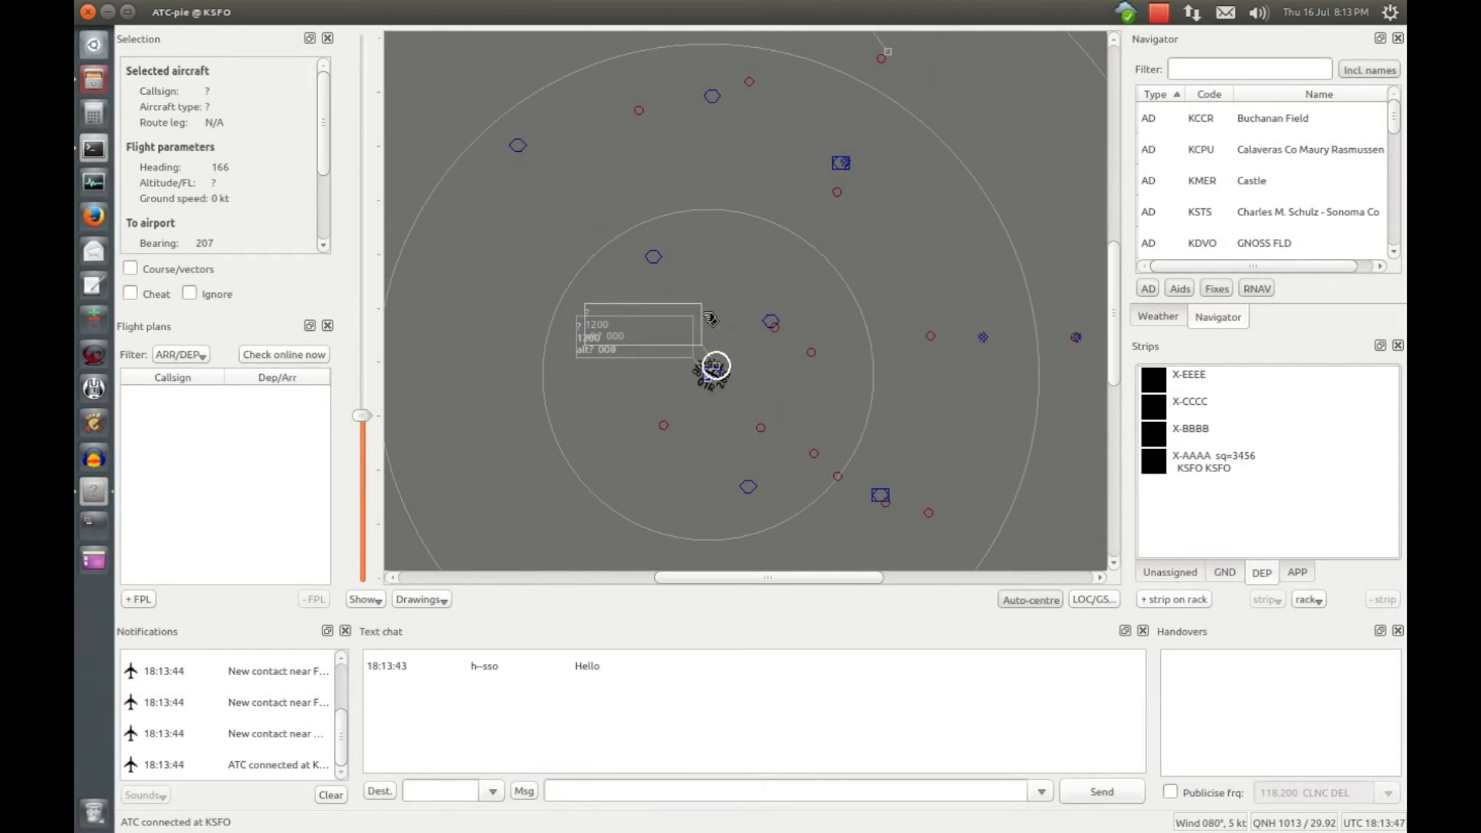
drag(891, 140, 841, 251)
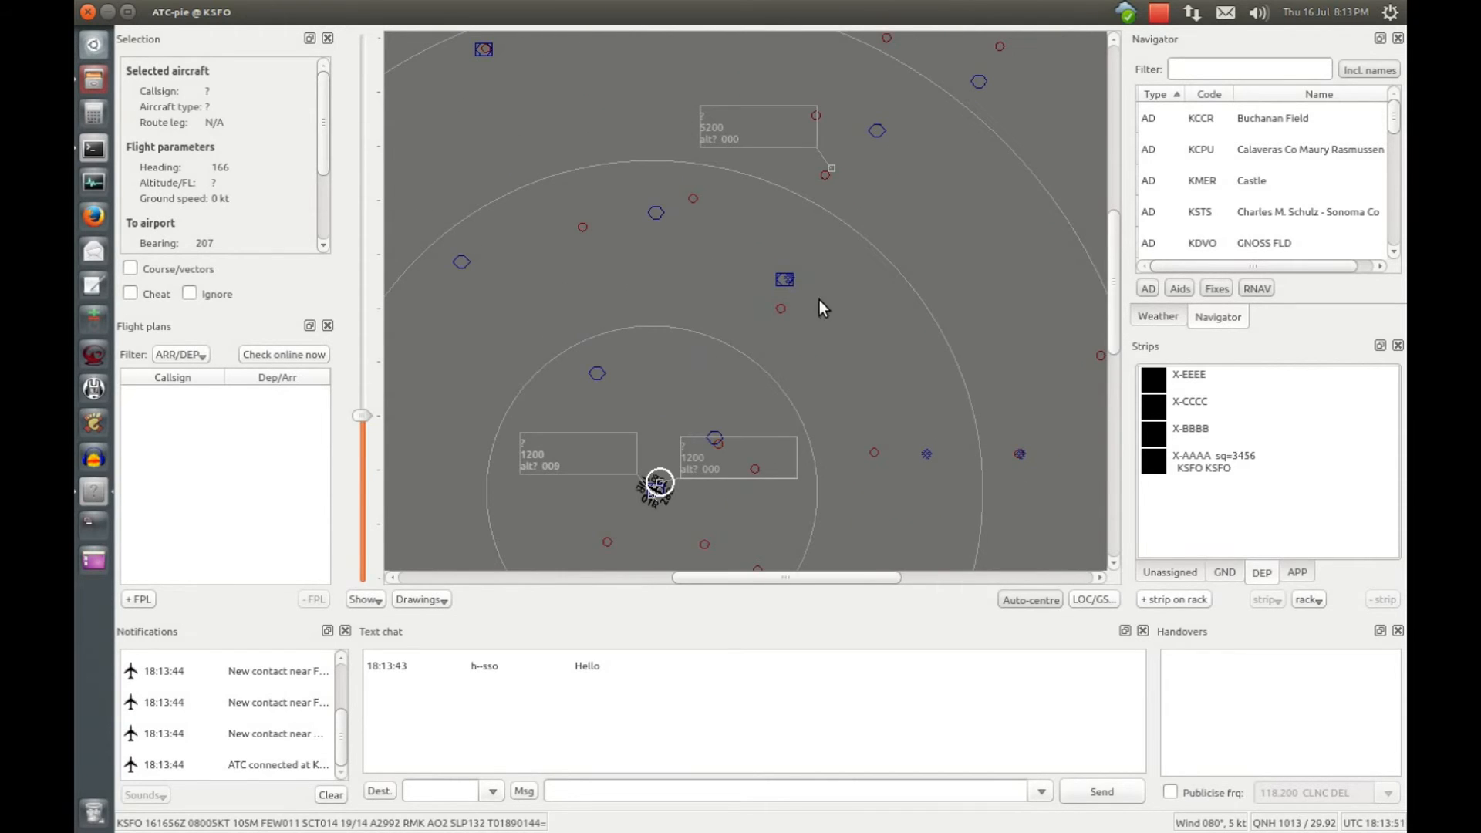
drag(882, 392, 872, 353)
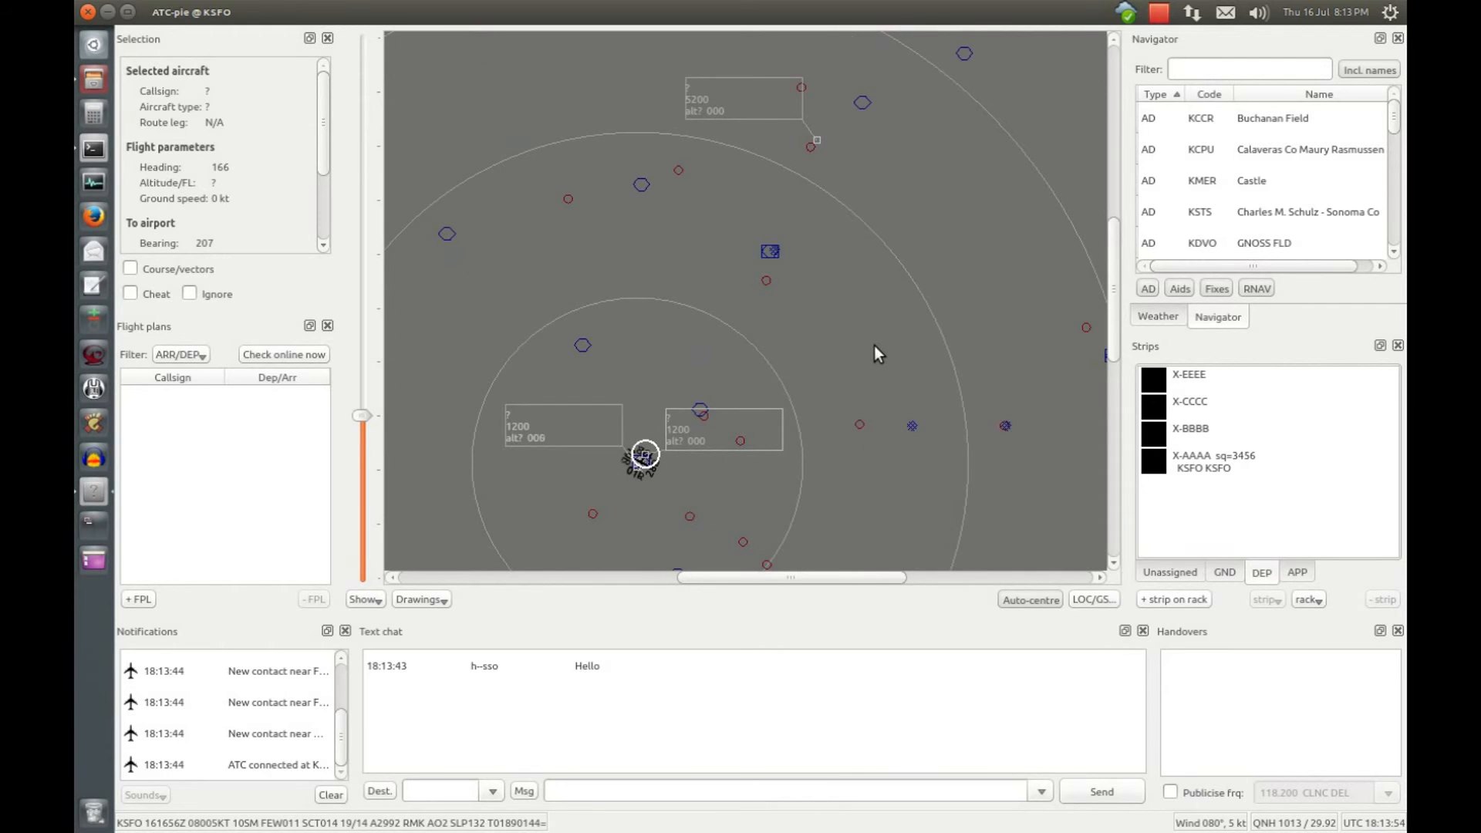
scroll(876, 358, down, 2)
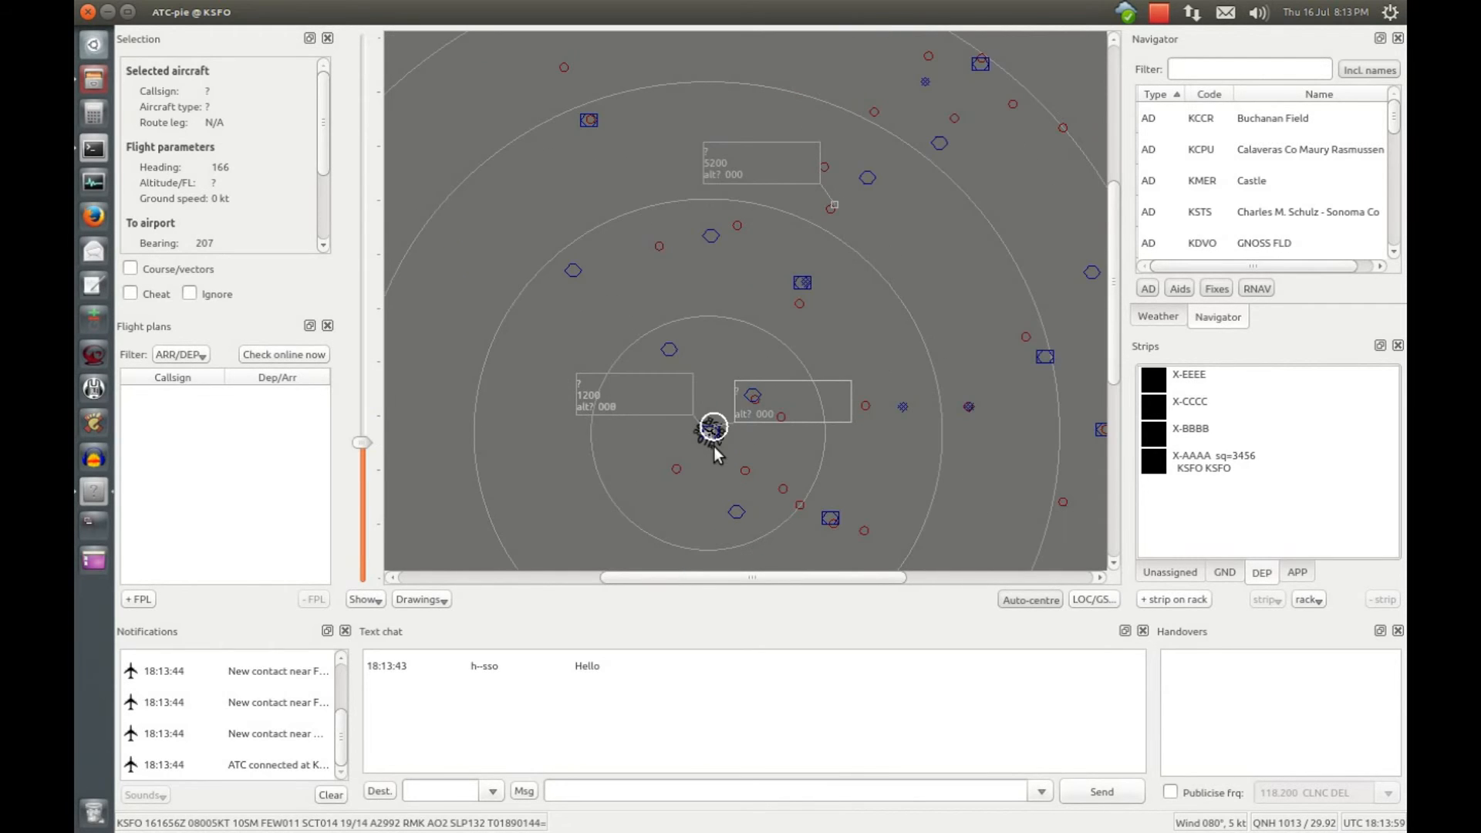
- Select the aircraft contact at KSFO and spread the overlapping info boxes west of the airport apart
click(834, 205)
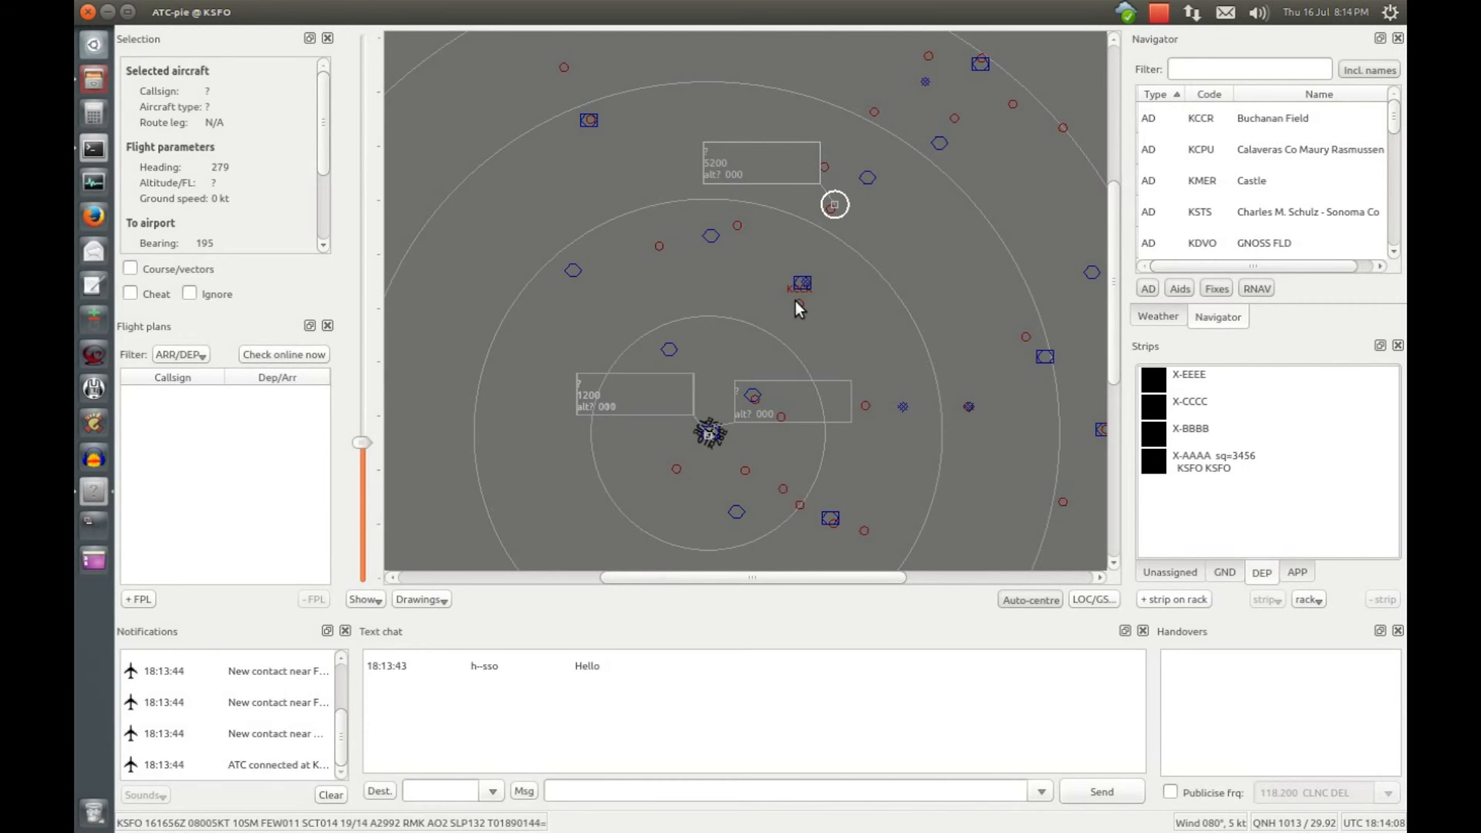
click(1216, 382)
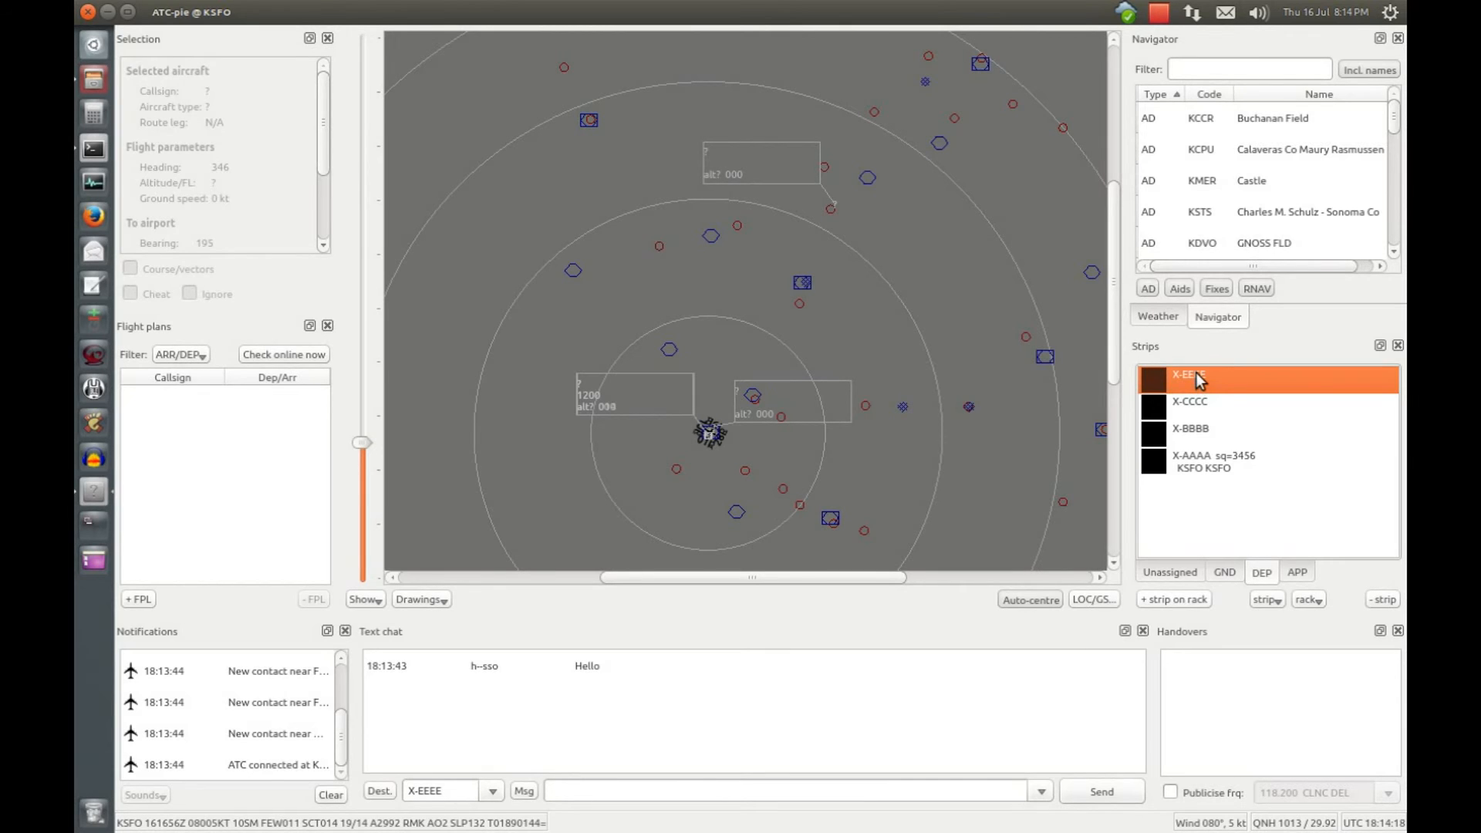
click(708, 434)
drag(622, 469, 622, 472)
drag(652, 405, 664, 395)
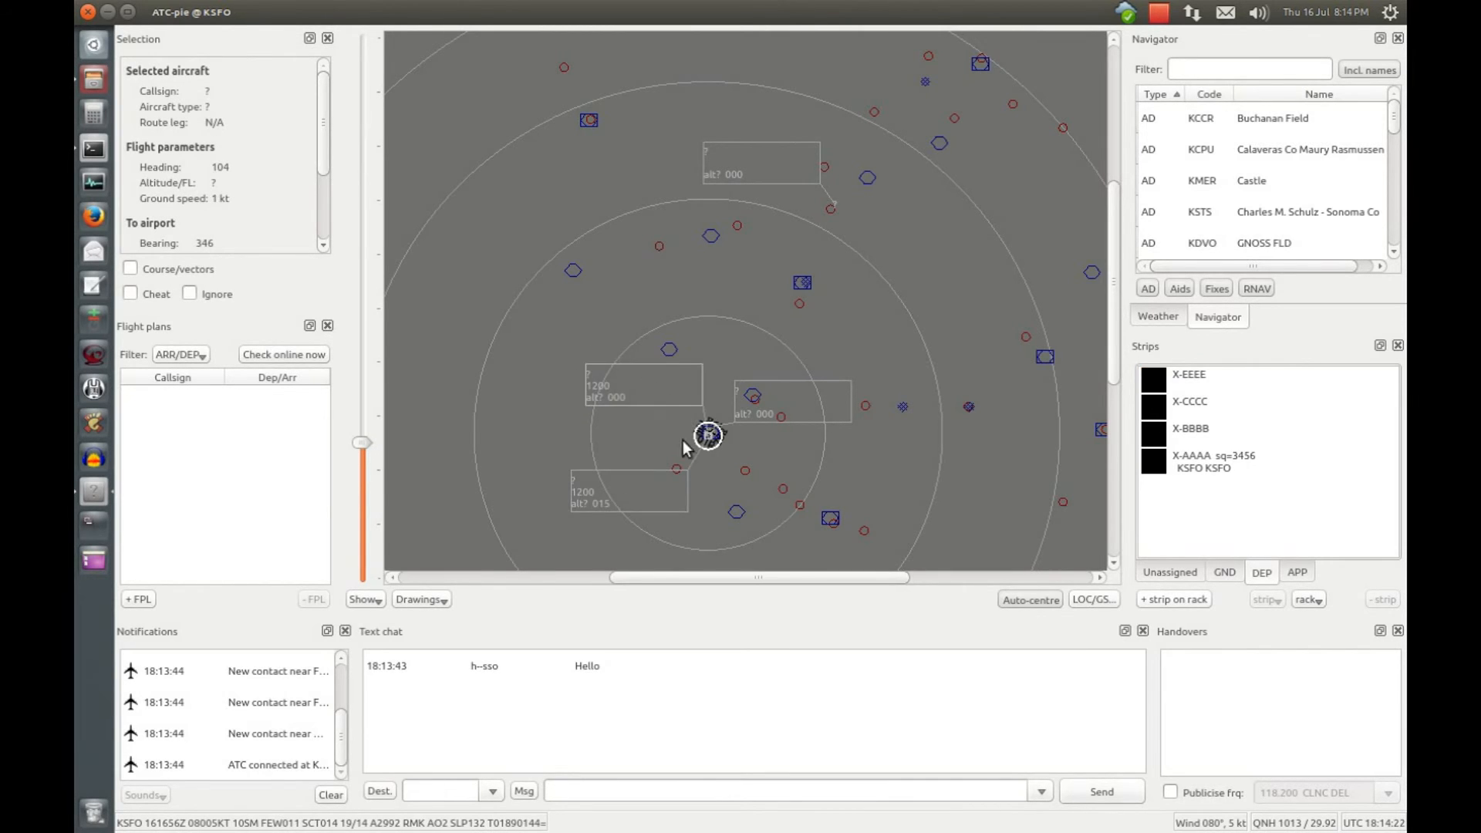
- Move the selected contact's info box to a clear spot southeast of the KSFO runways
drag(850, 488, 870, 406)
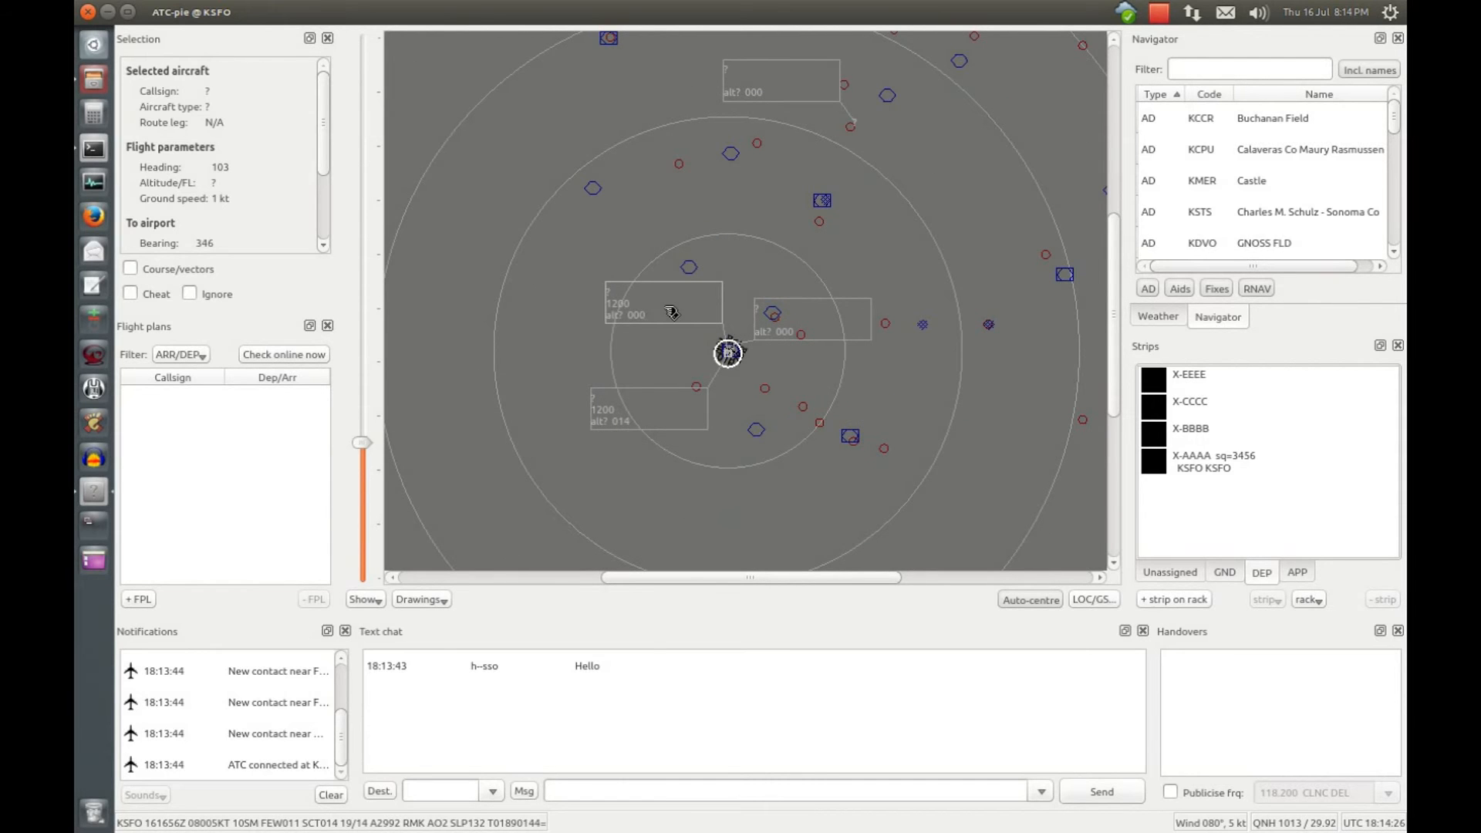
scroll(711, 367, up, 5)
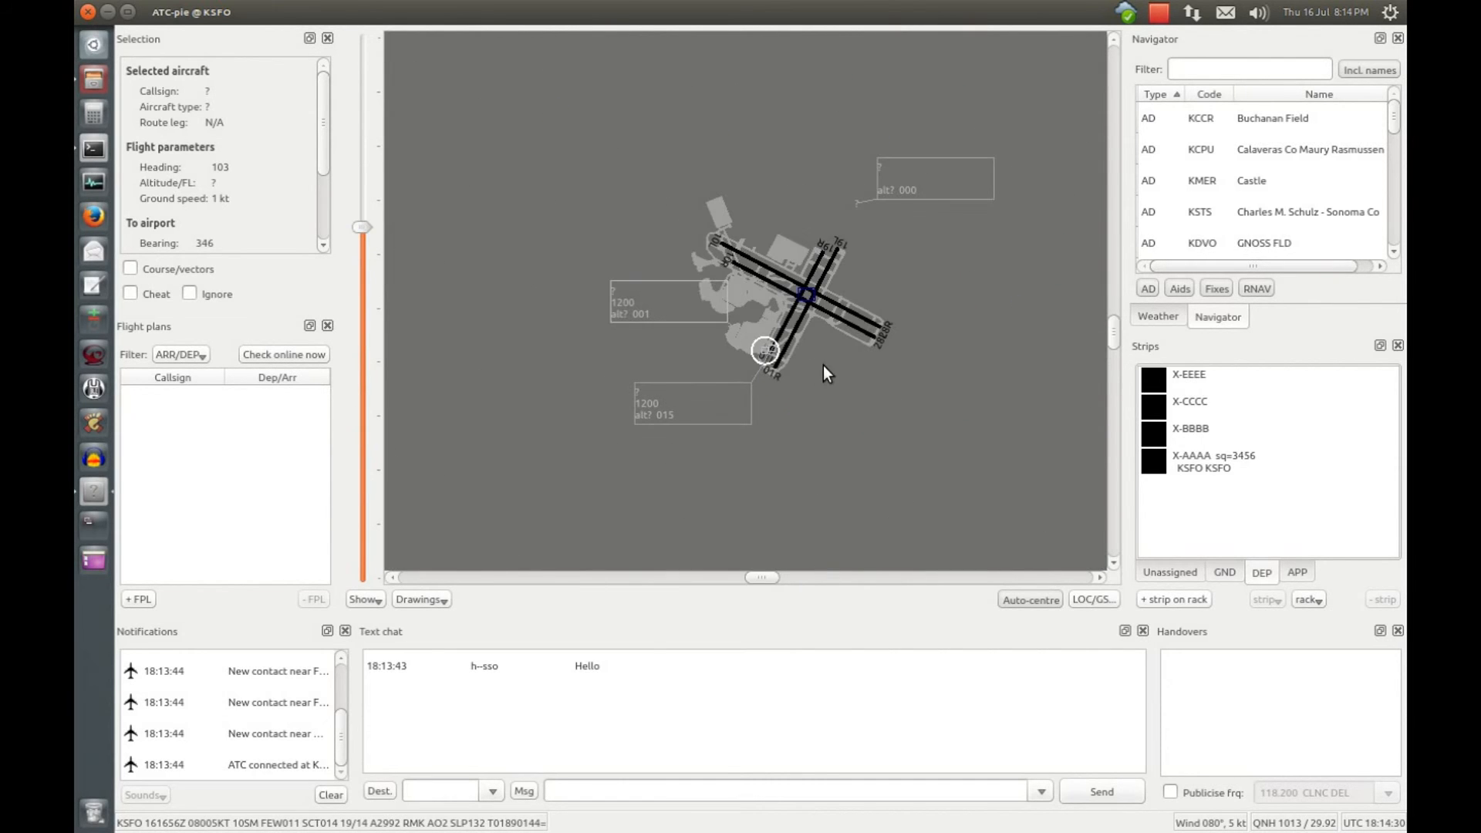
scroll(818, 376, down, 2)
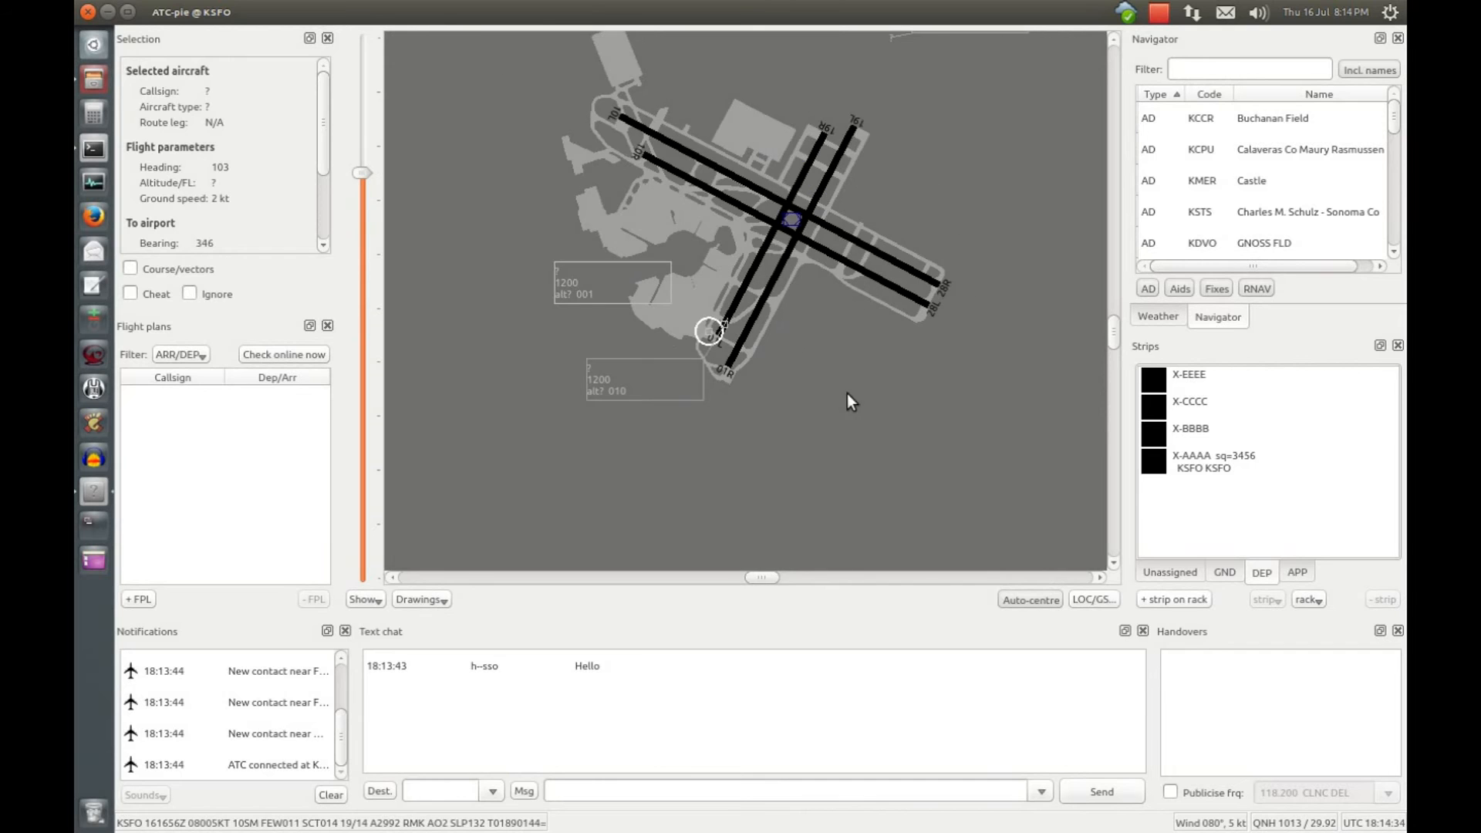
drag(675, 387, 843, 390)
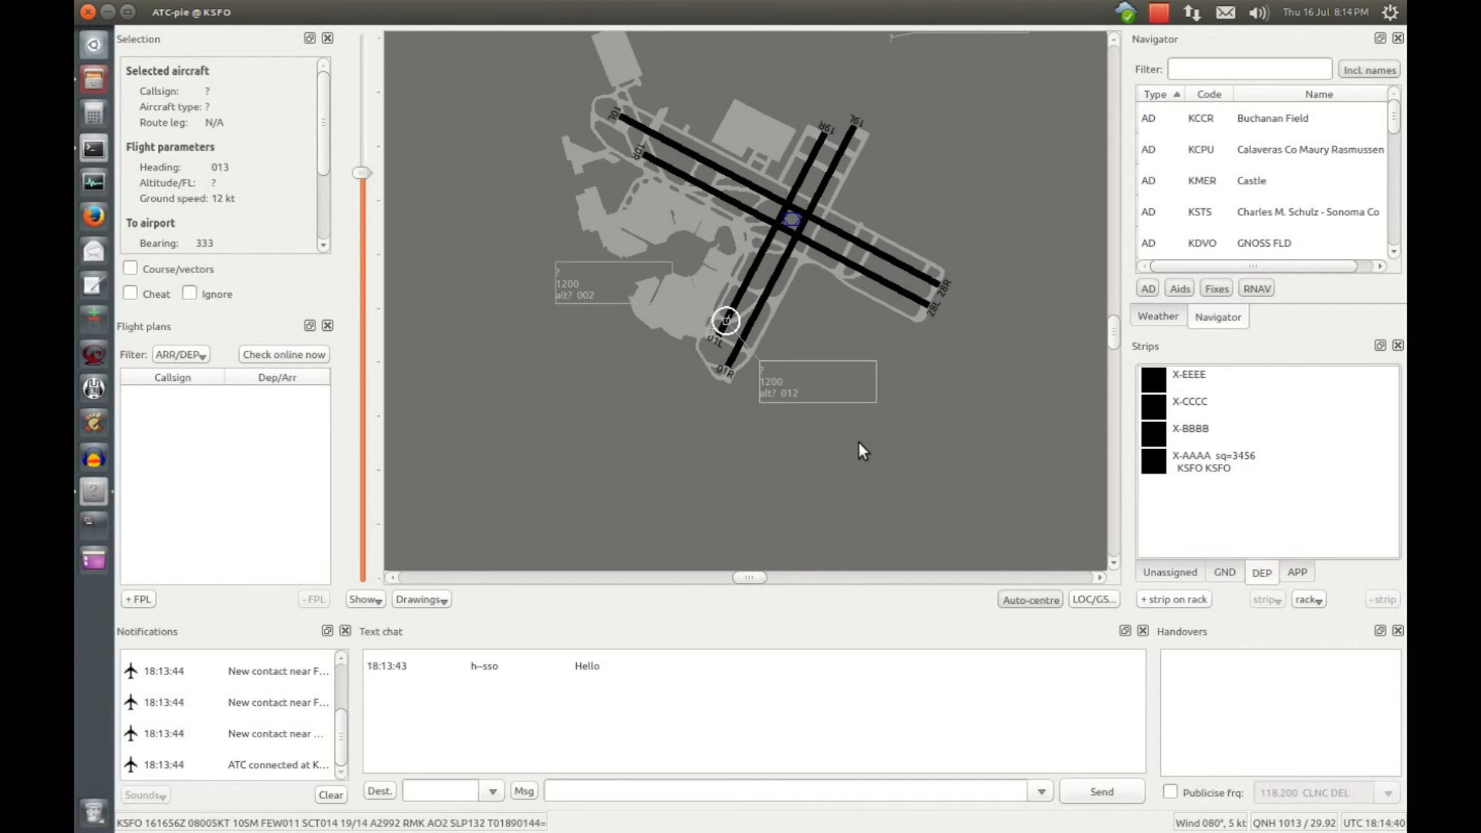
- Link the X-EEEE strip to the contact whose info box is southeast of the runways, and clear the selection
click(1213, 373)
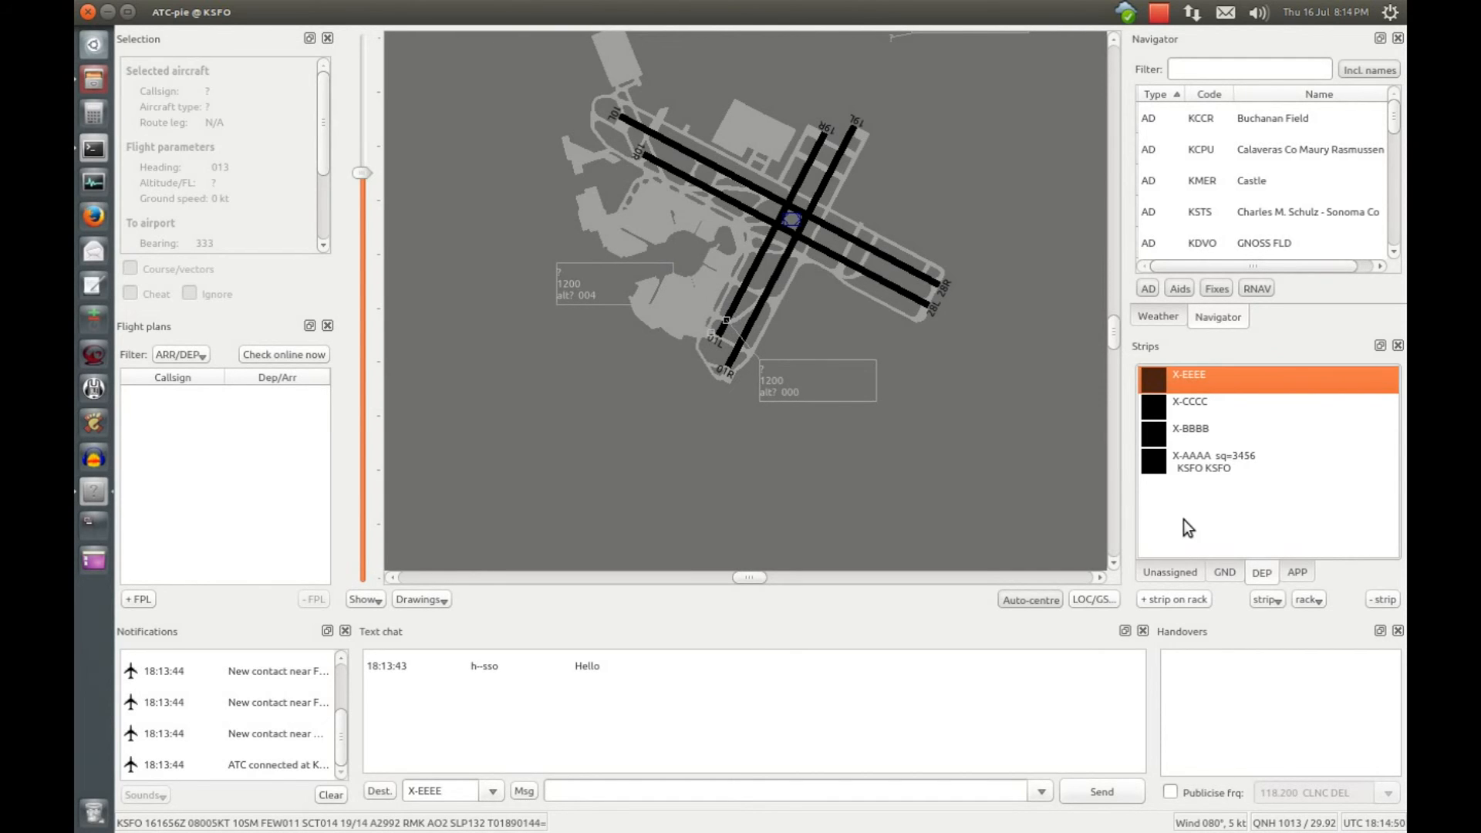
click(837, 386)
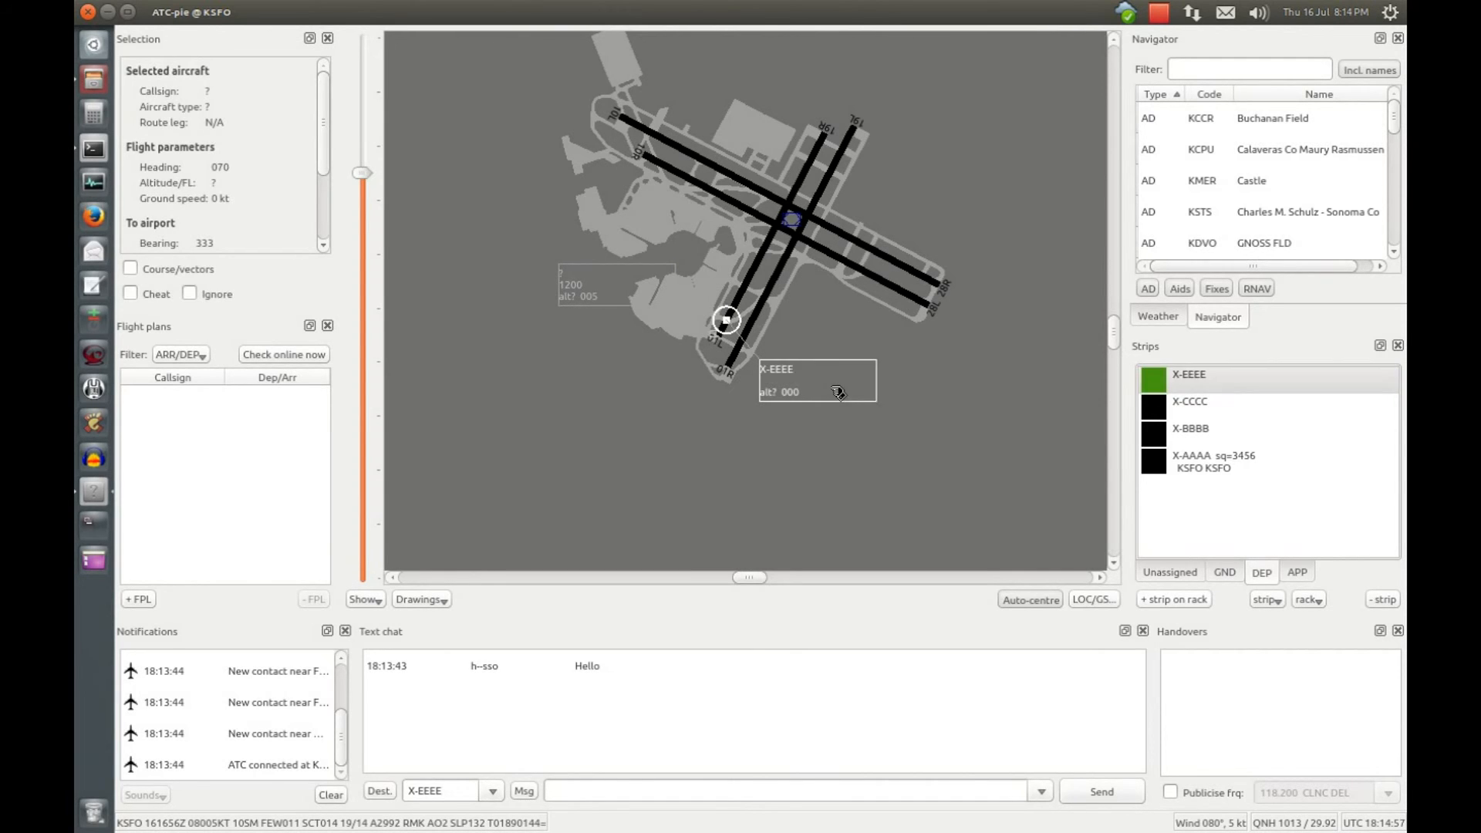
click(850, 465)
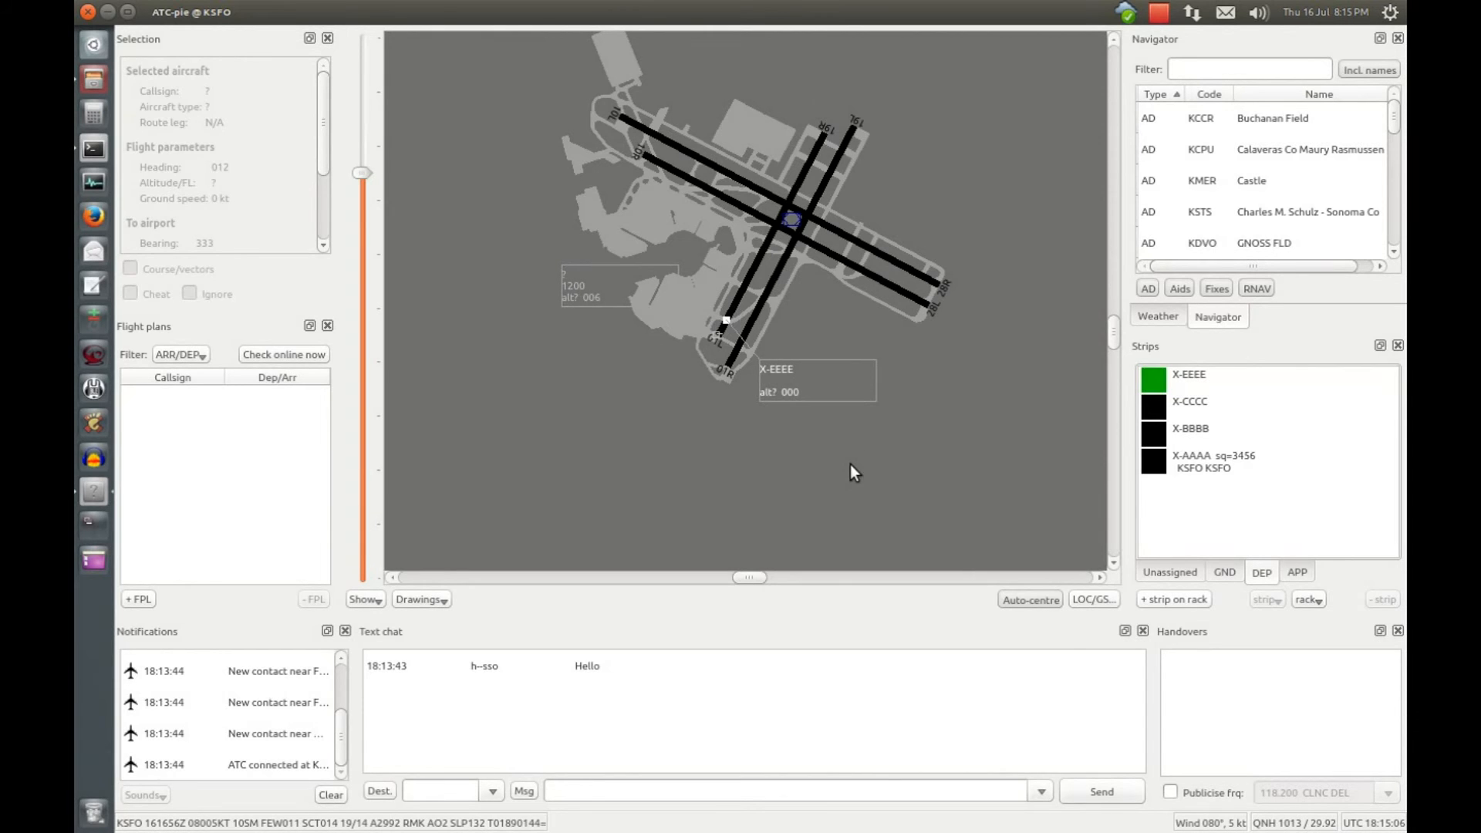
- Reselect the linked X-EEEE contact and strip, and link the X-CCCC strip to the other contact at KSFO
click(846, 390)
click(1069, 411)
click(1174, 378)
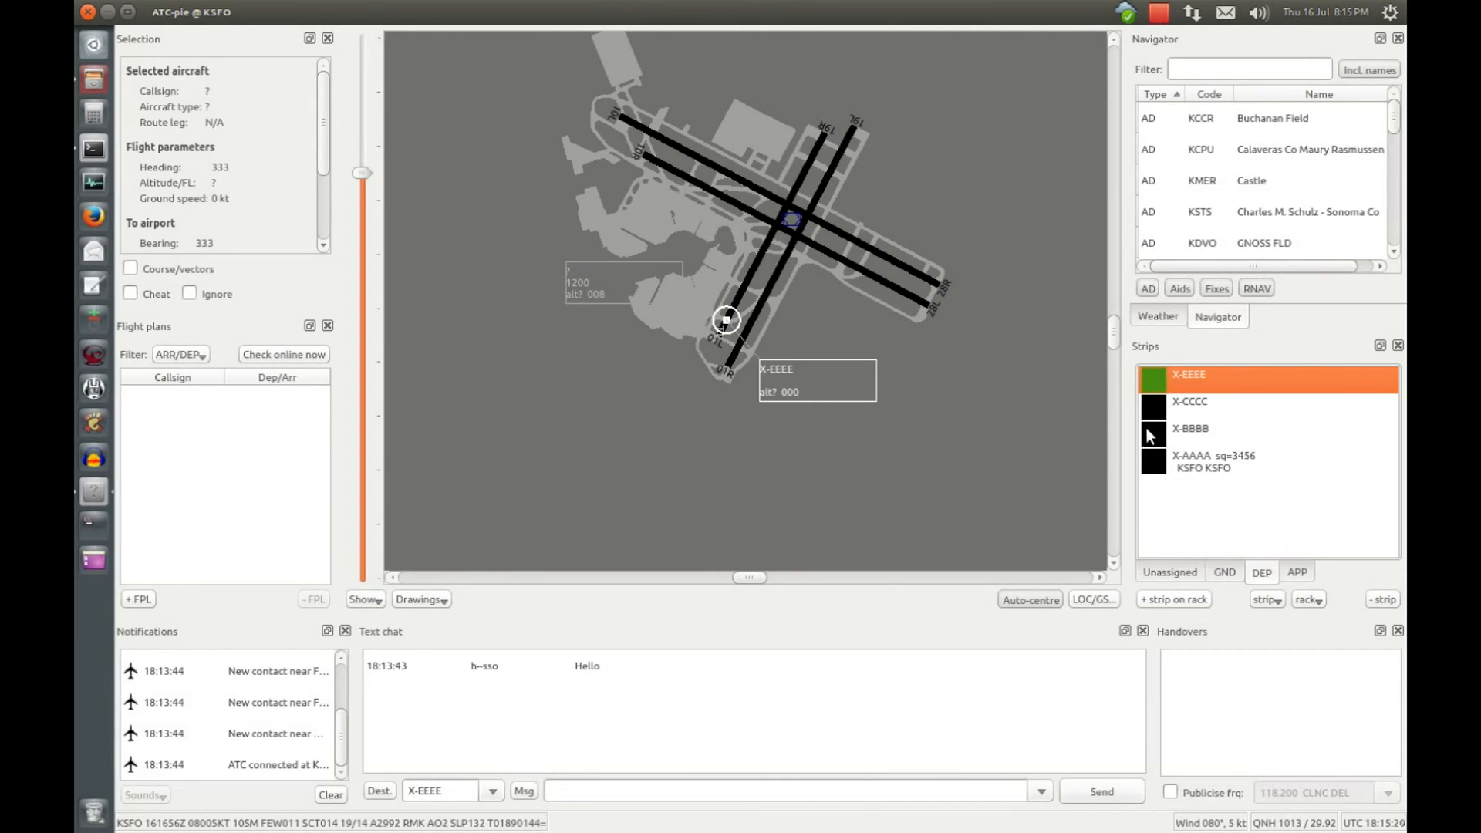
click(1188, 405)
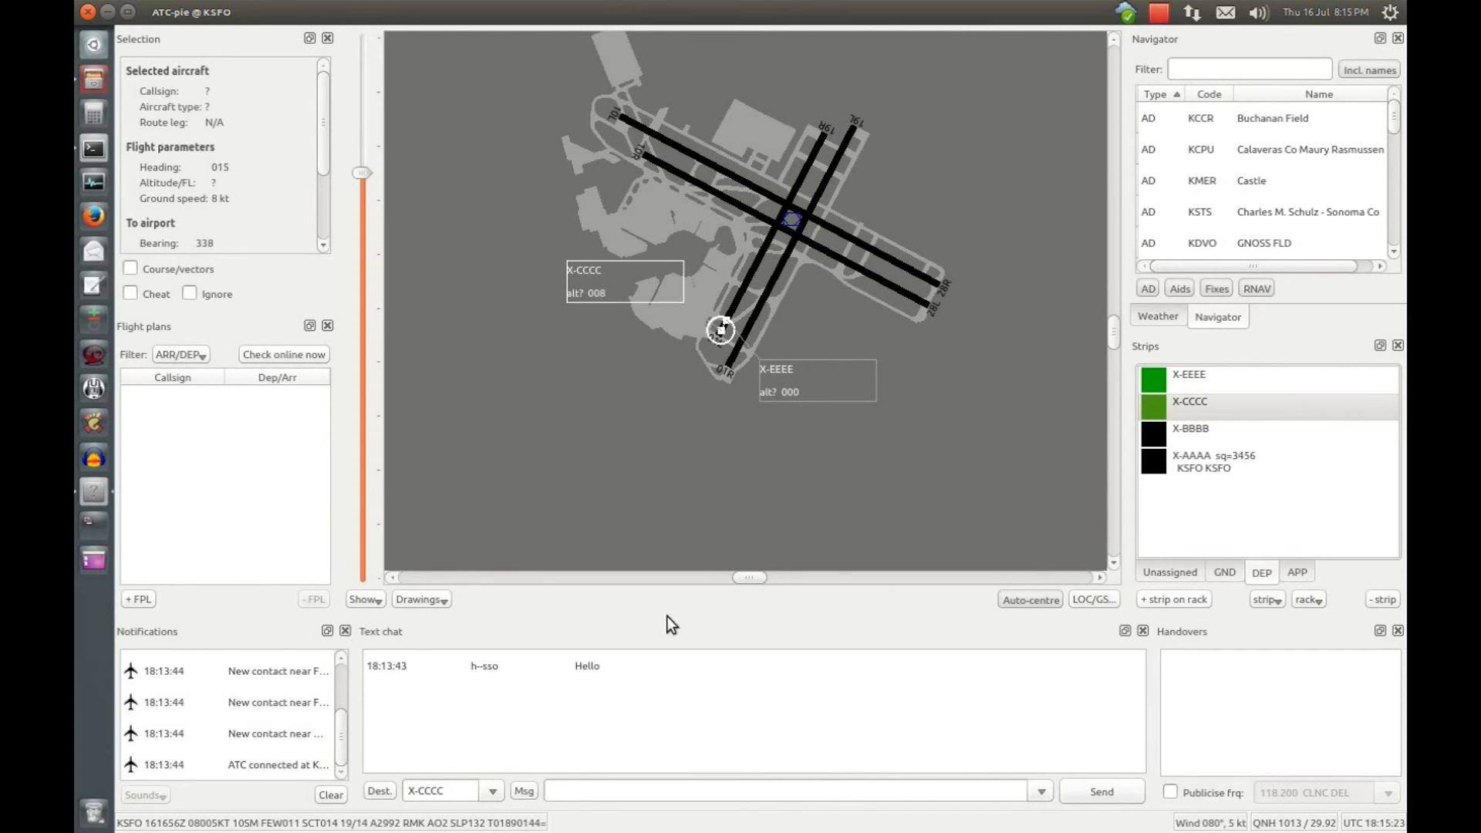
- Unlink the X-CCCC and X-EEEE strips from their radar contacts
click(1283, 600)
click(1293, 620)
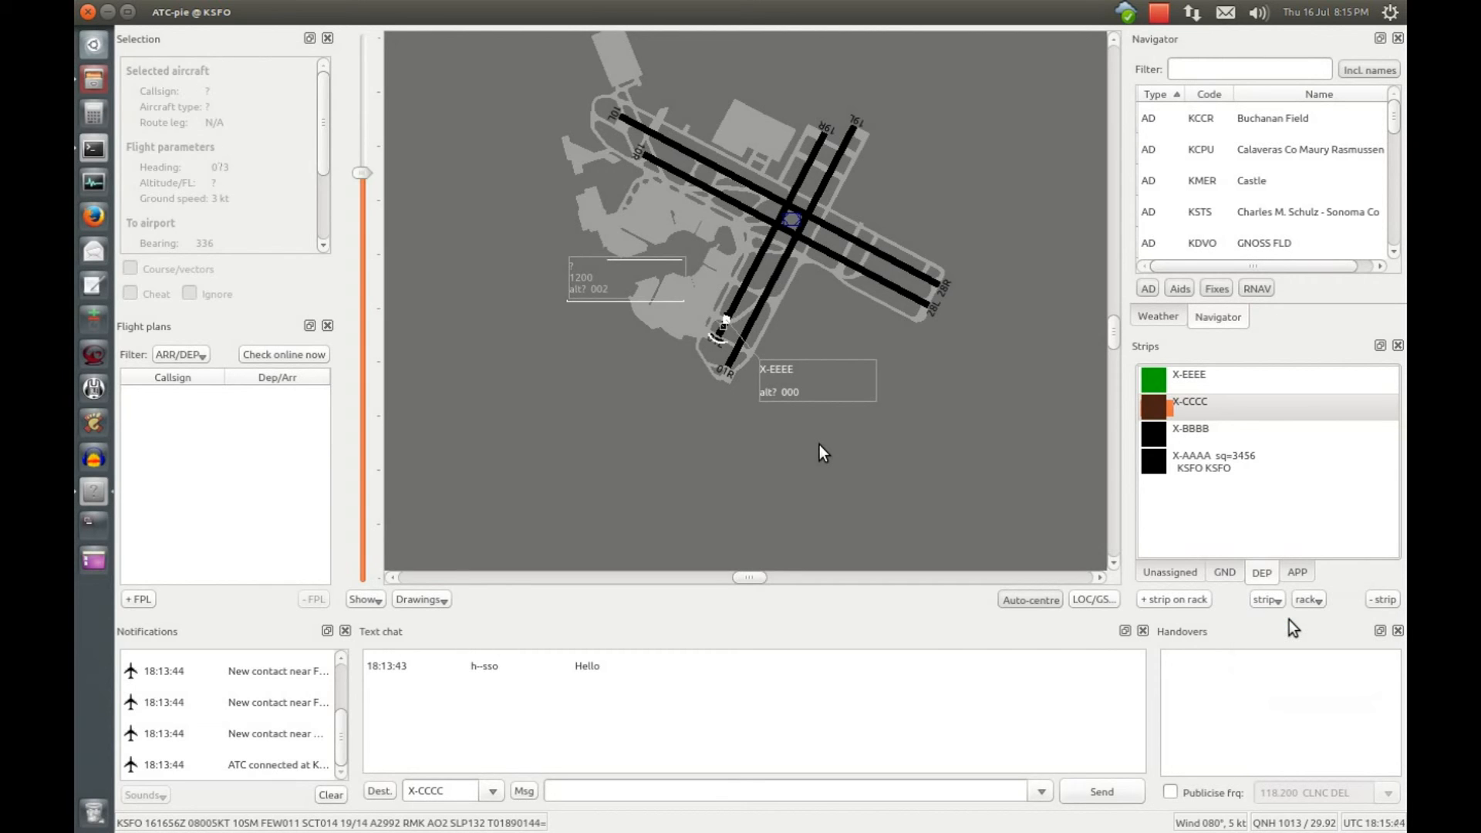
click(1228, 374)
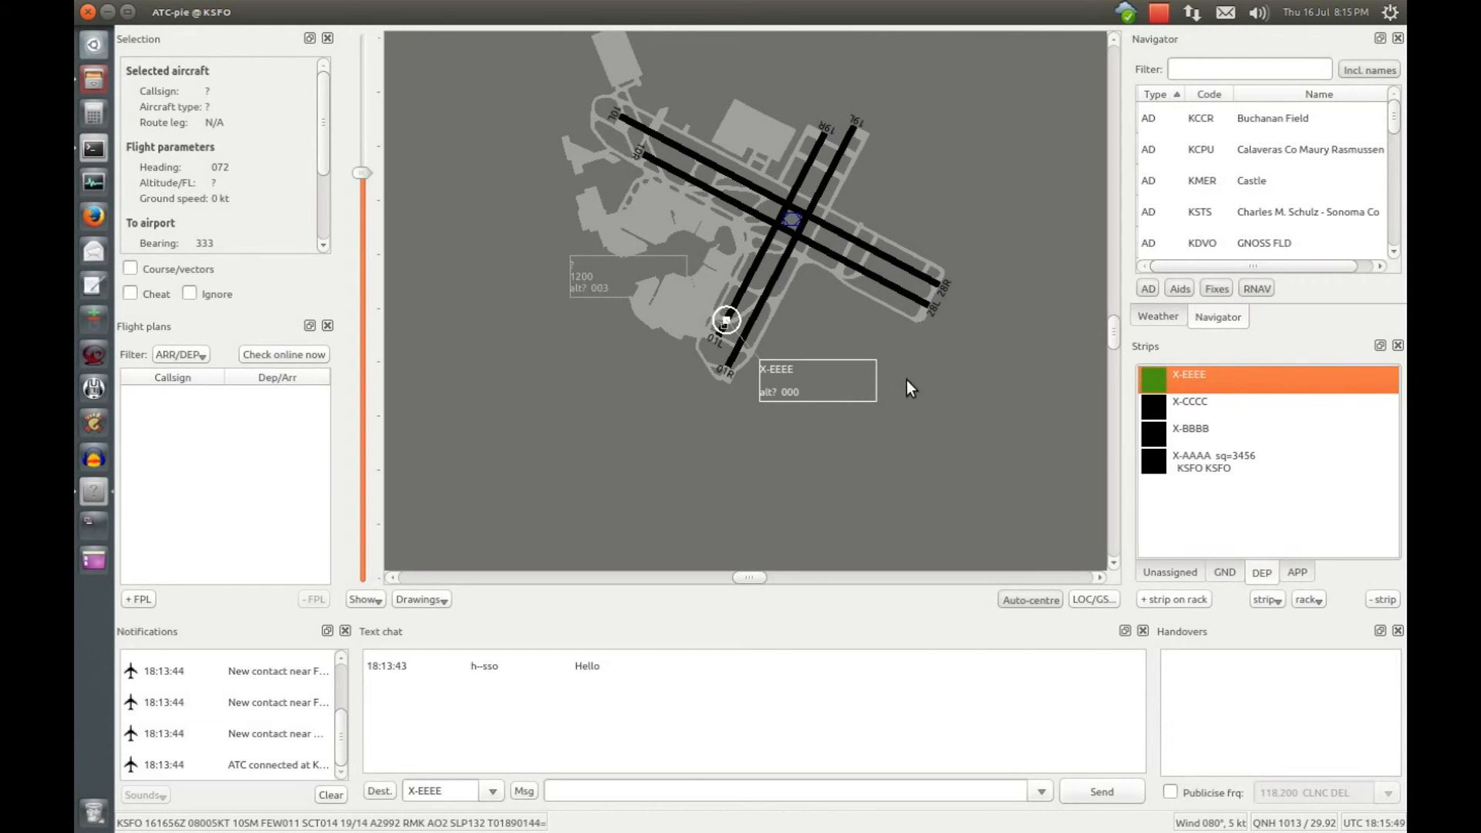
click(891, 417)
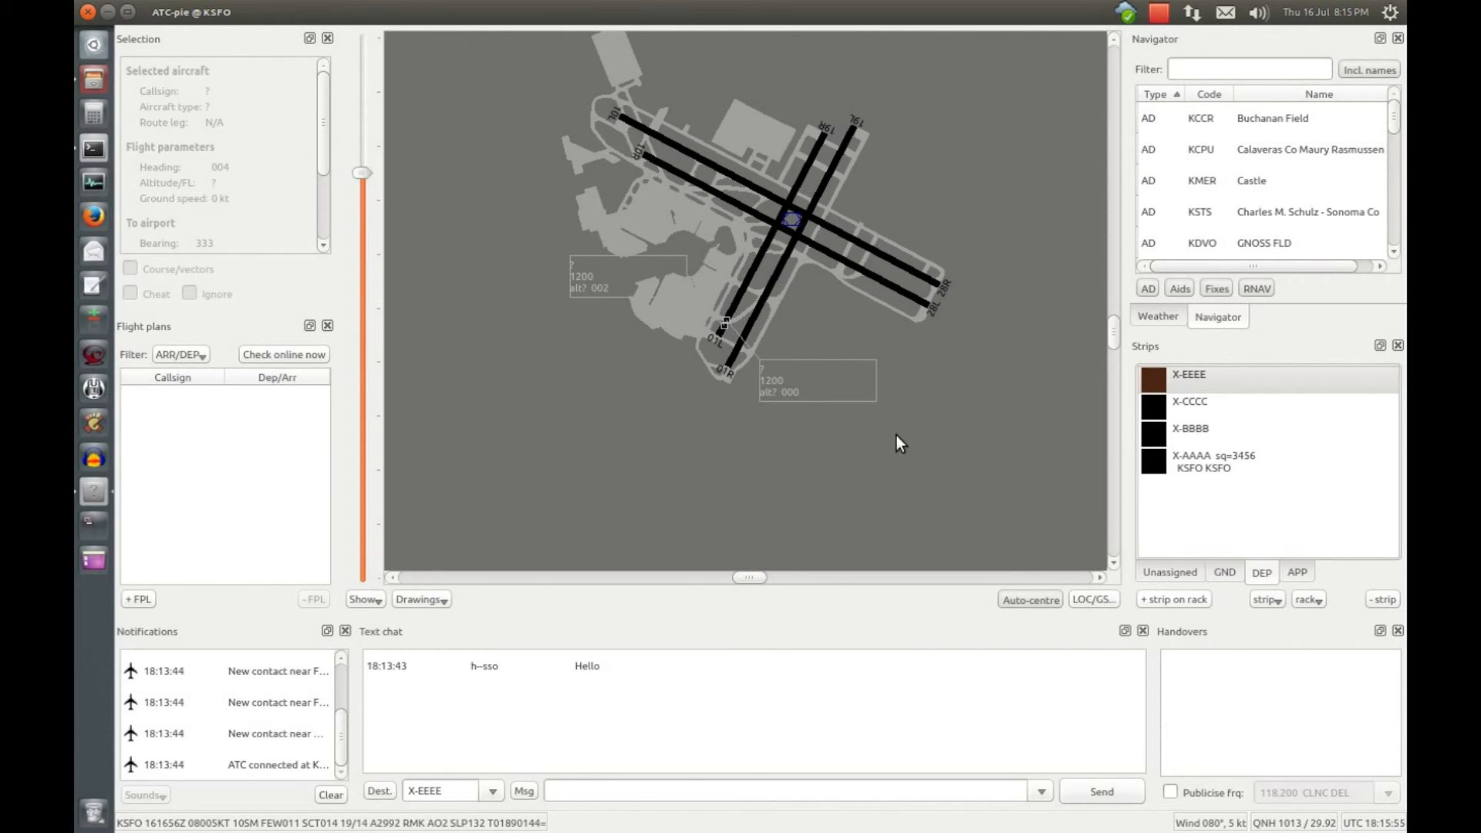
- Link the X-EEEE strip to the contact whose info box is west of the runways, and view its strip details without changes
click(1201, 378)
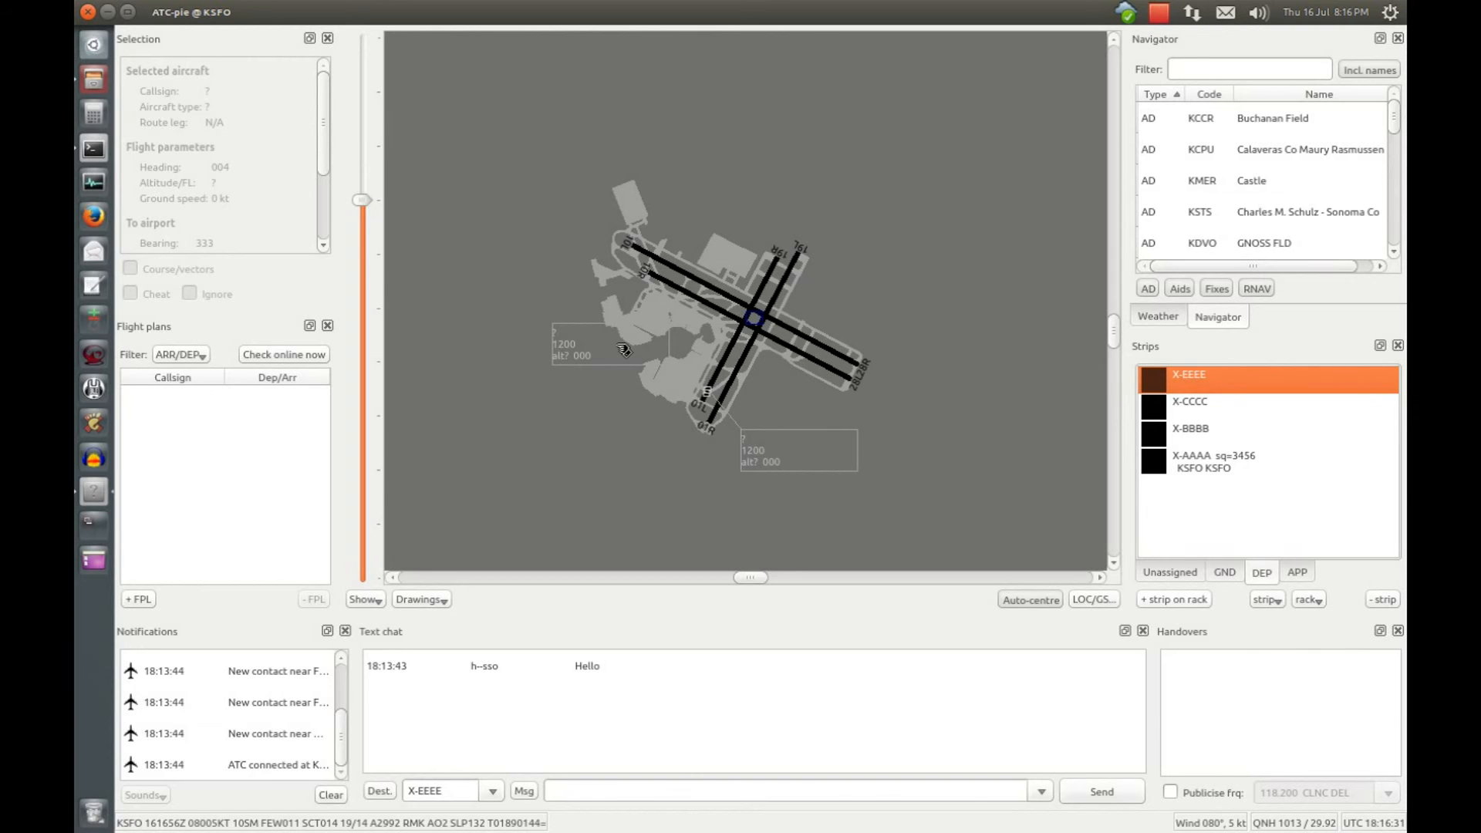
drag(614, 350, 615, 351)
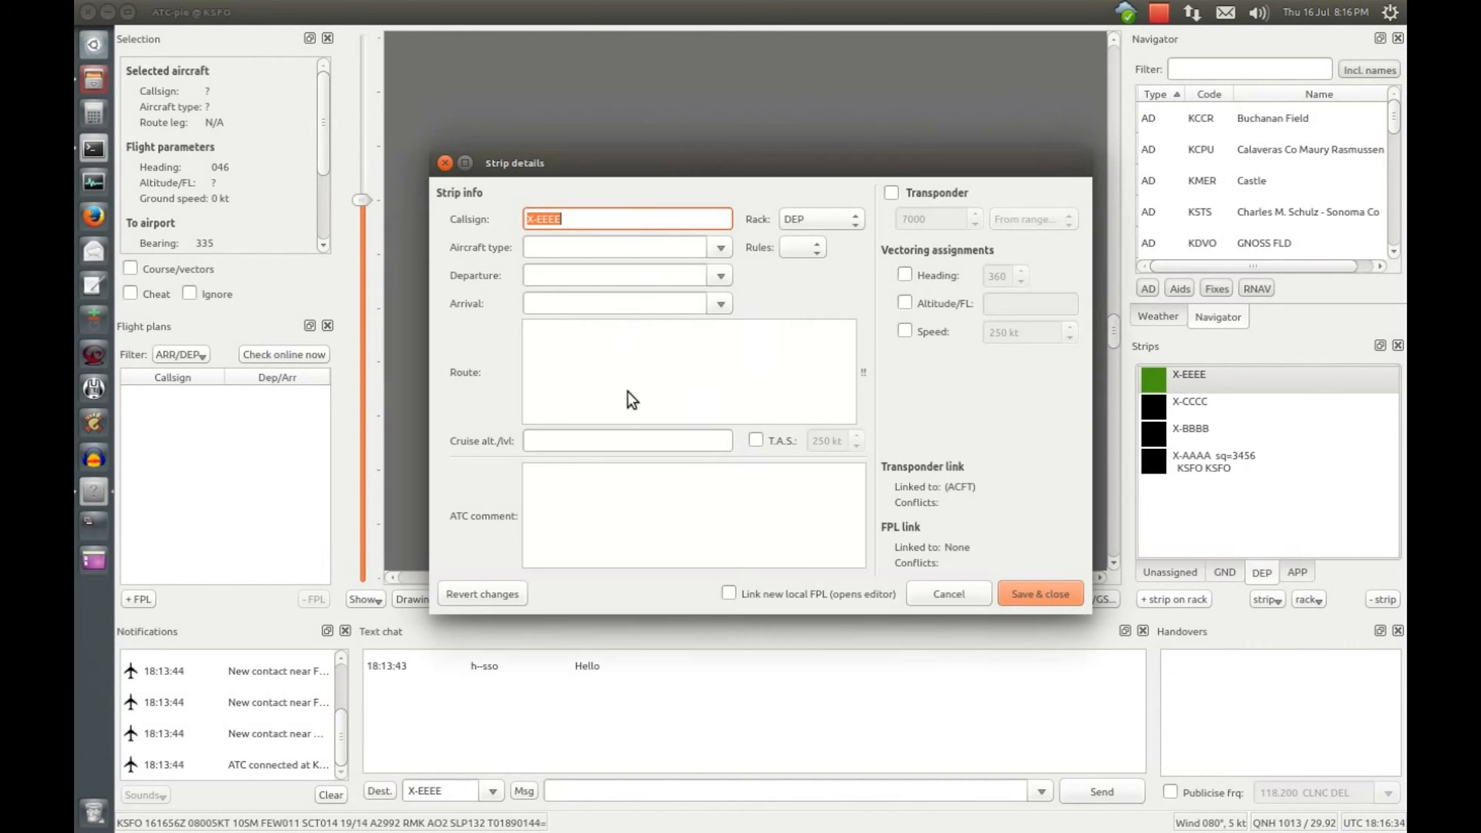
click(942, 597)
double_click(622, 341)
click(949, 596)
- Set the aircraft type of the X-EEEE strip to B777 and save it
double_click(1194, 382)
click(639, 248)
text(B777)
key(BackSpace)
key(BackSpace)
key(BackSpace)
key(BackSpace)
click(1034, 586)
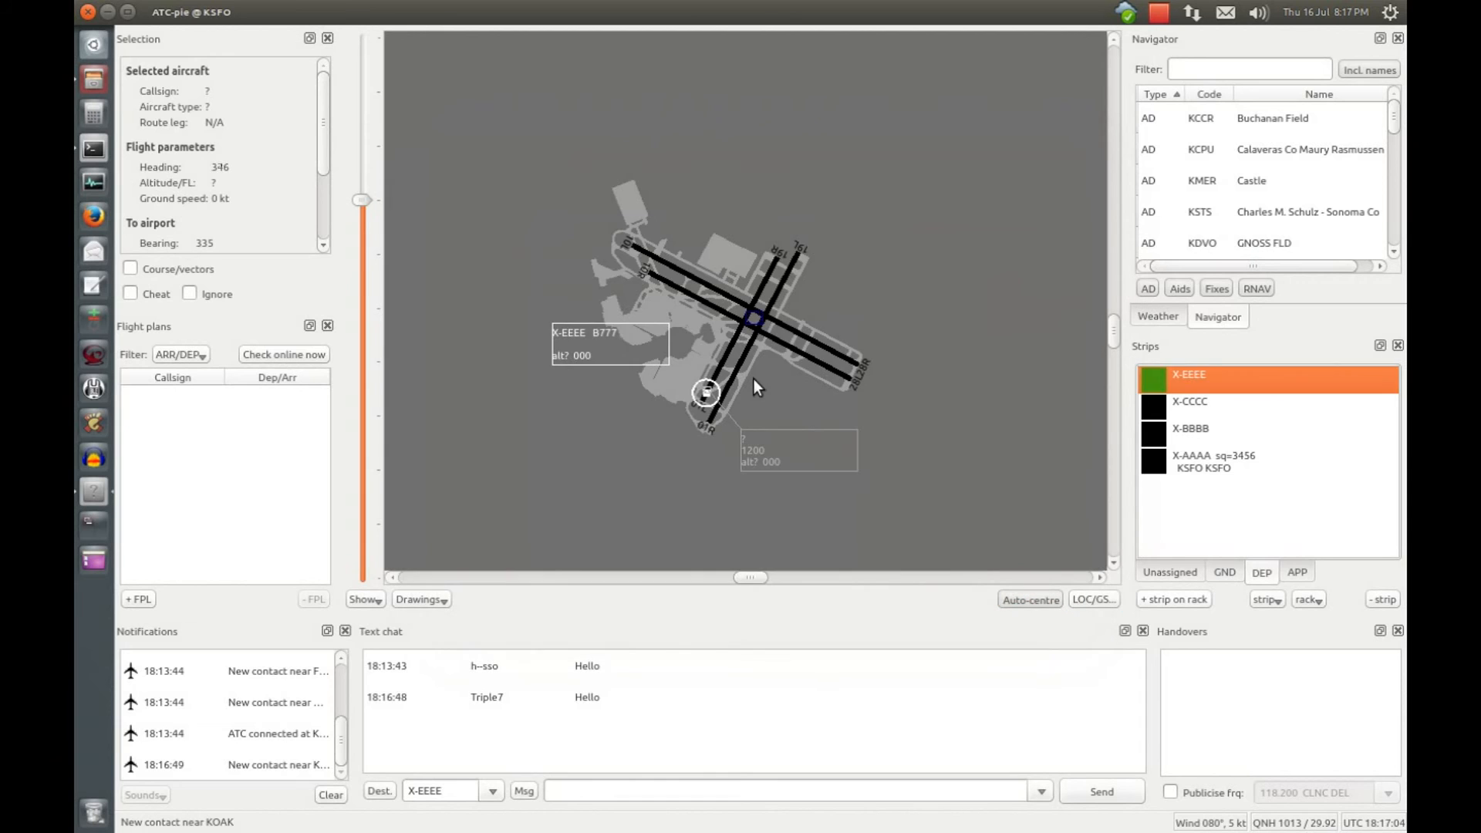
- Set the arrival airport of the X-EEEE strip to KLAX and save it
double_click(1194, 378)
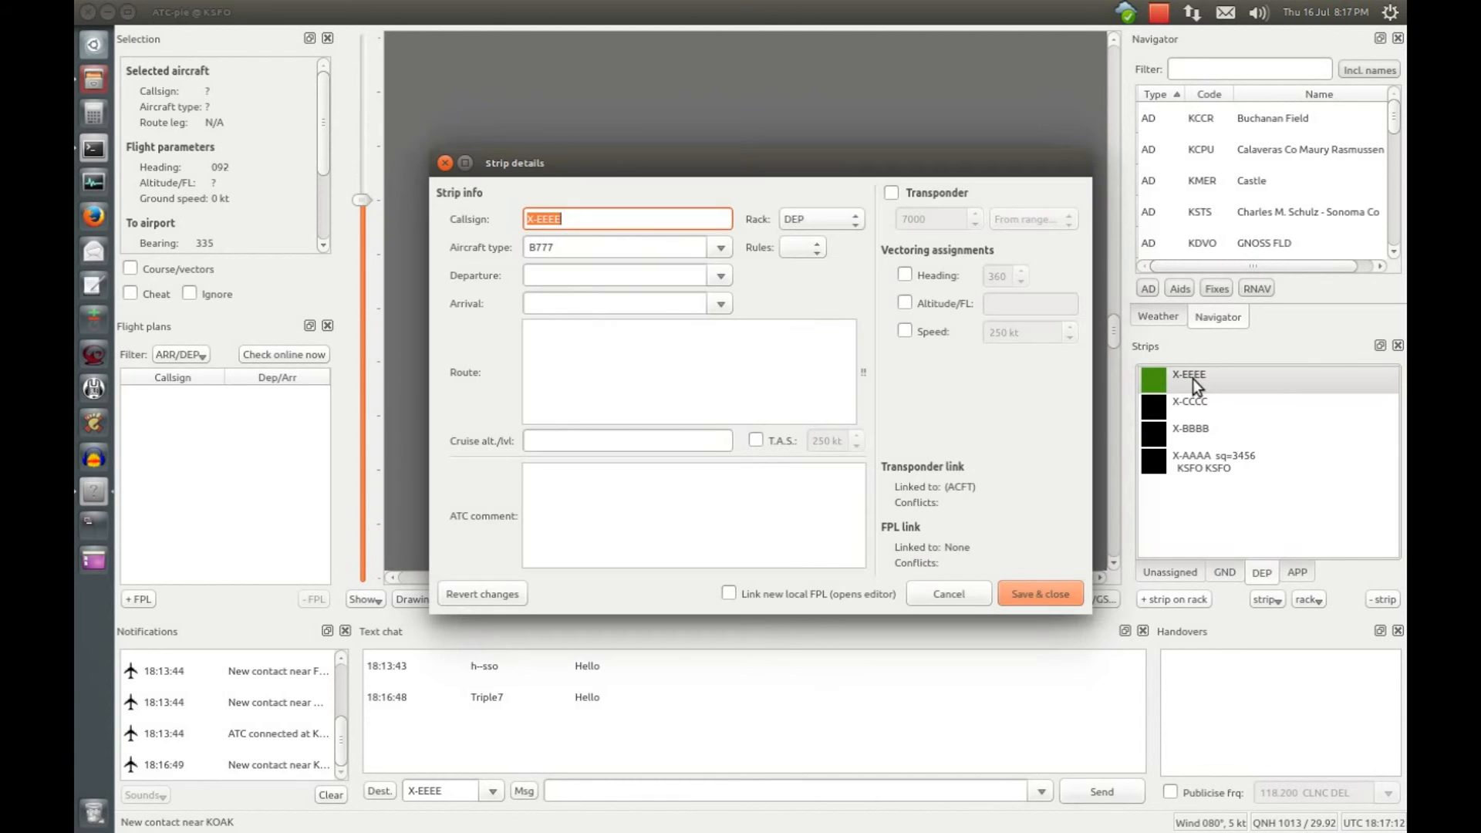
click(584, 305)
text(KLAX)
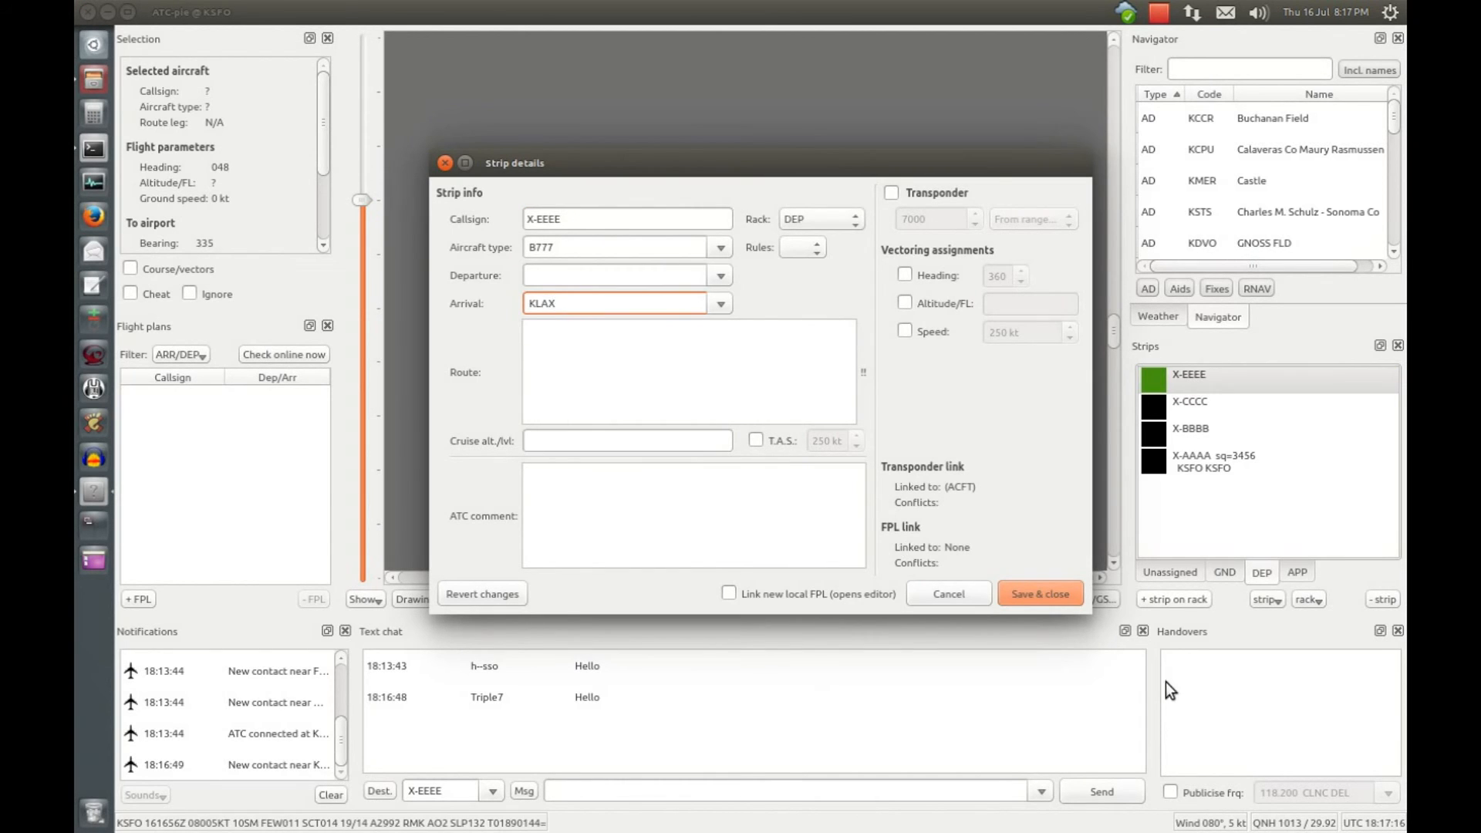
click(1065, 594)
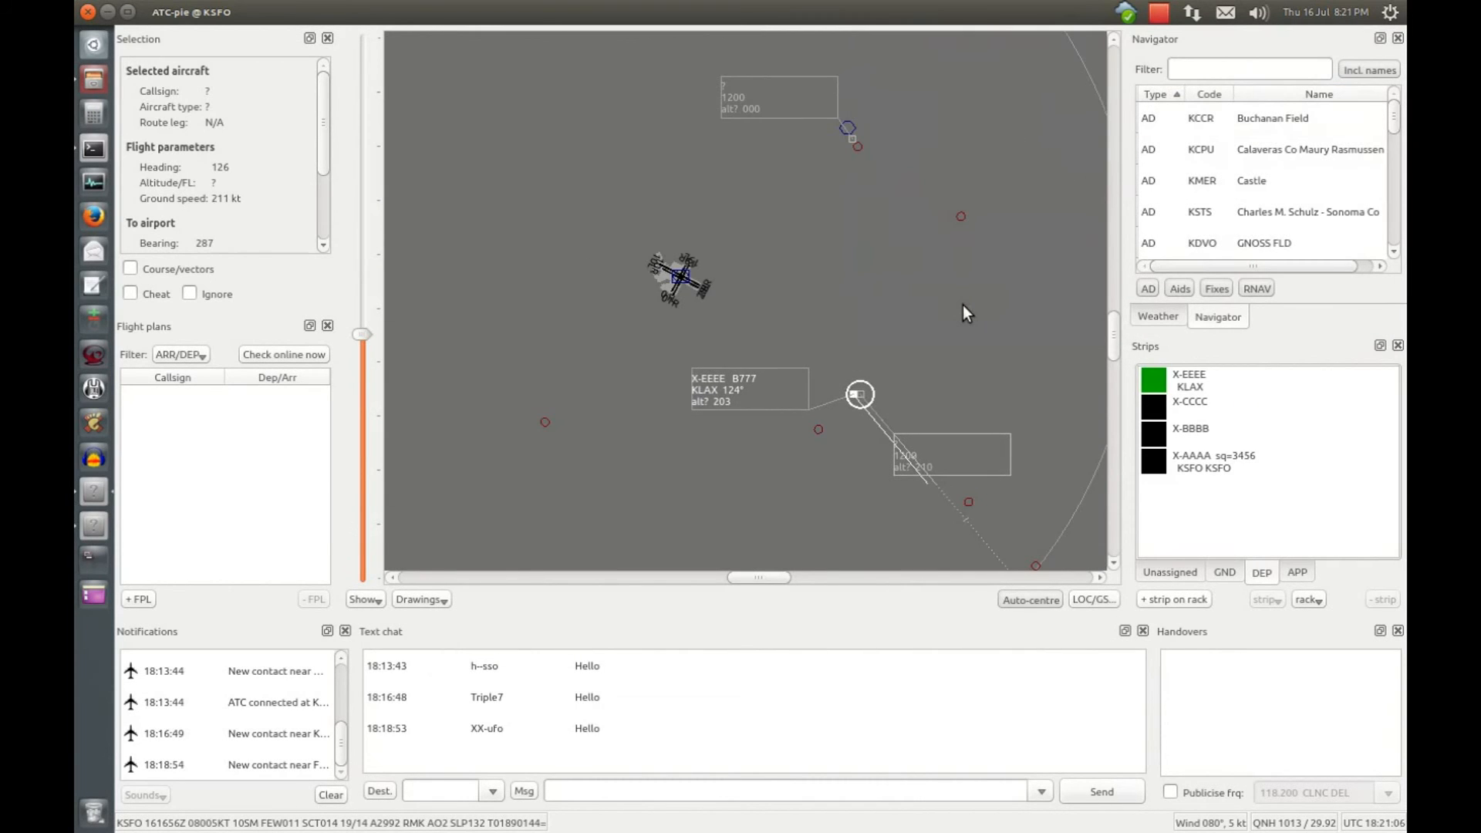
- Link the X-CCCC strip to the contact flying beside X-EEEE and set the DEP rack's colour to dark yellow
drag(1202, 405, 1001, 475)
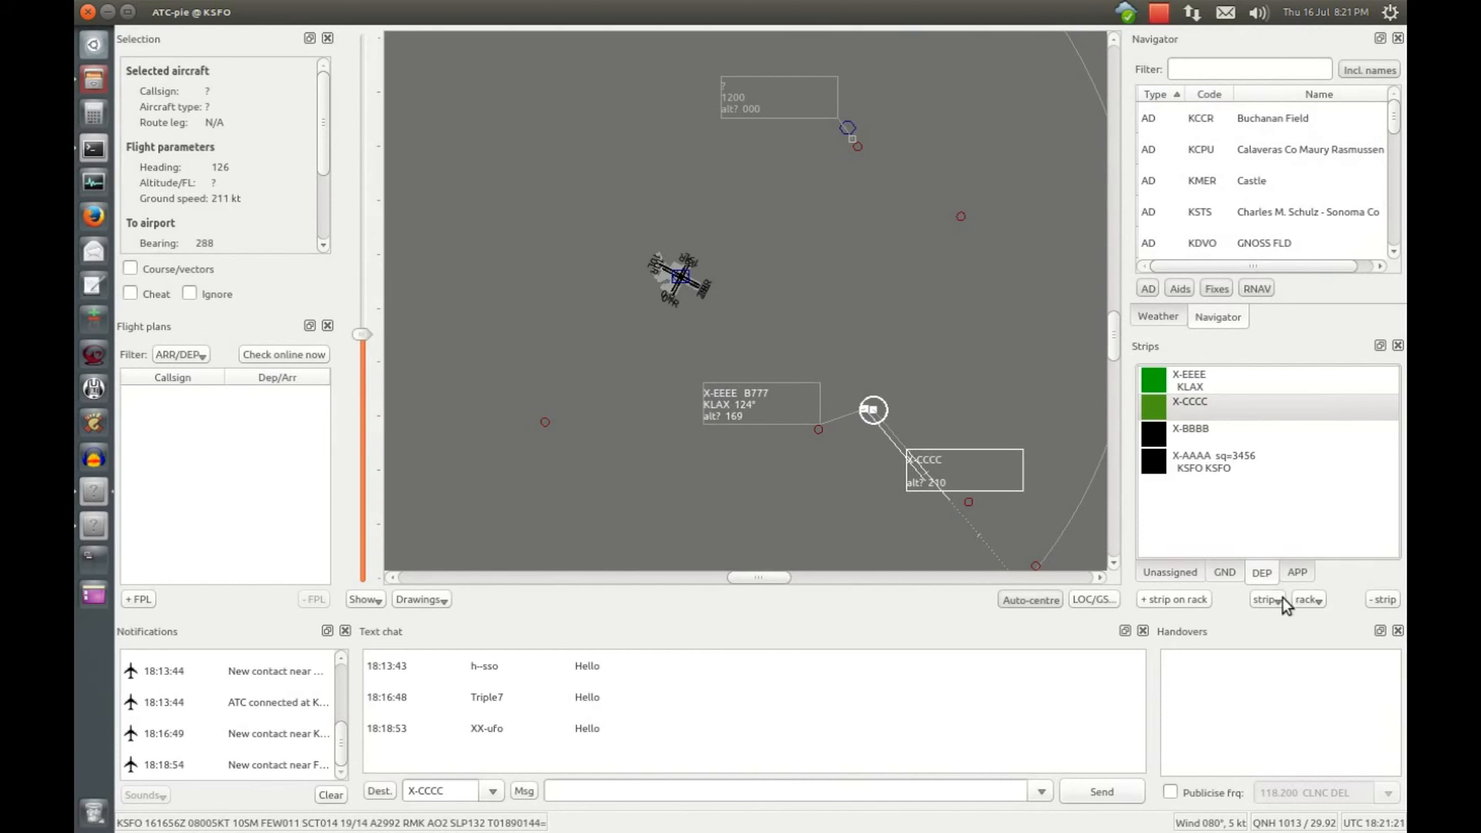
click(1309, 600)
click(1321, 655)
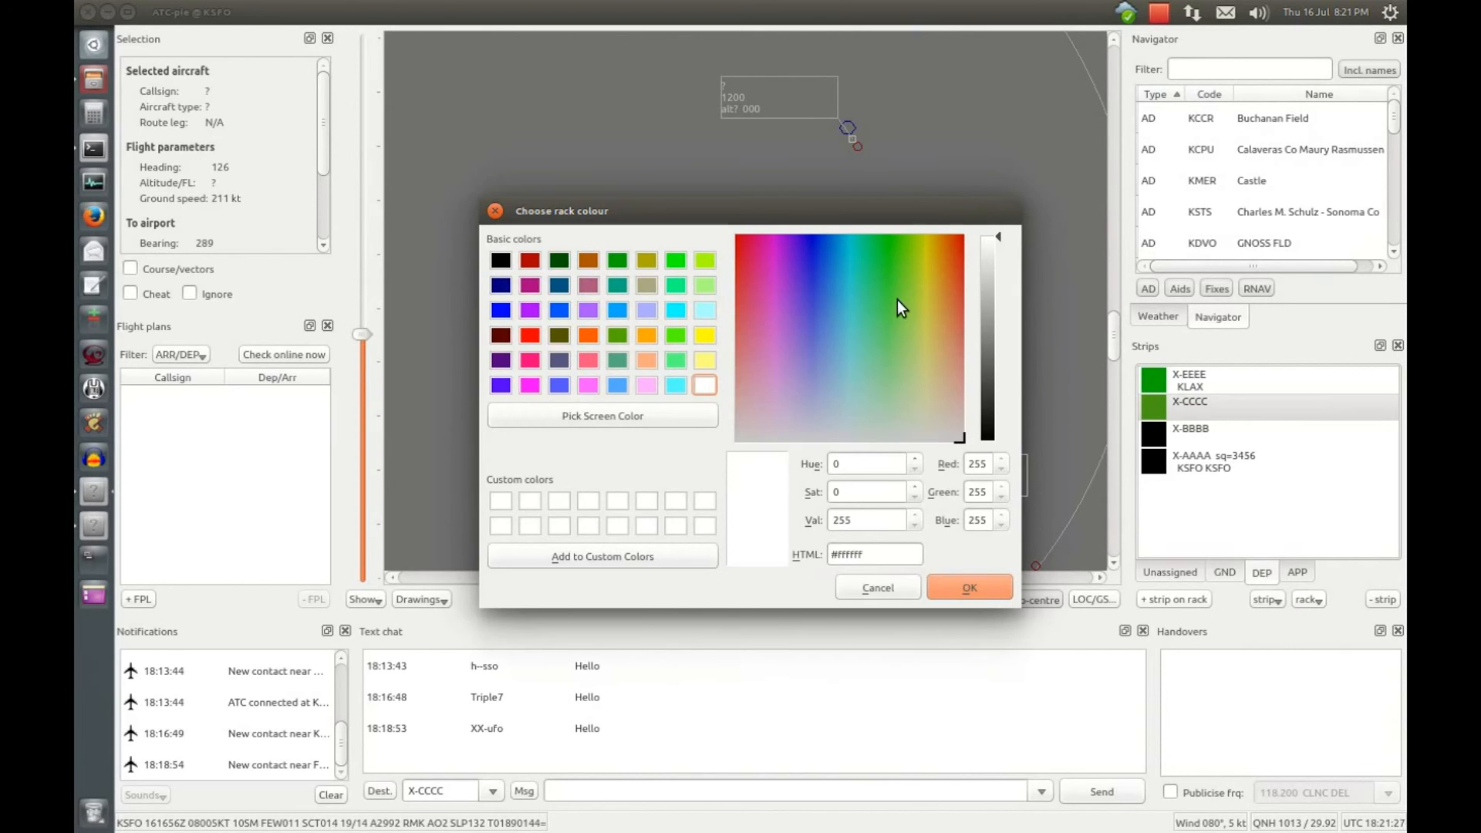
click(924, 255)
mouse_move(1003, 320)
mouse_down()
mouse_move(996, 331)
mouse_move(996, 300)
mouse_up()
click(970, 584)
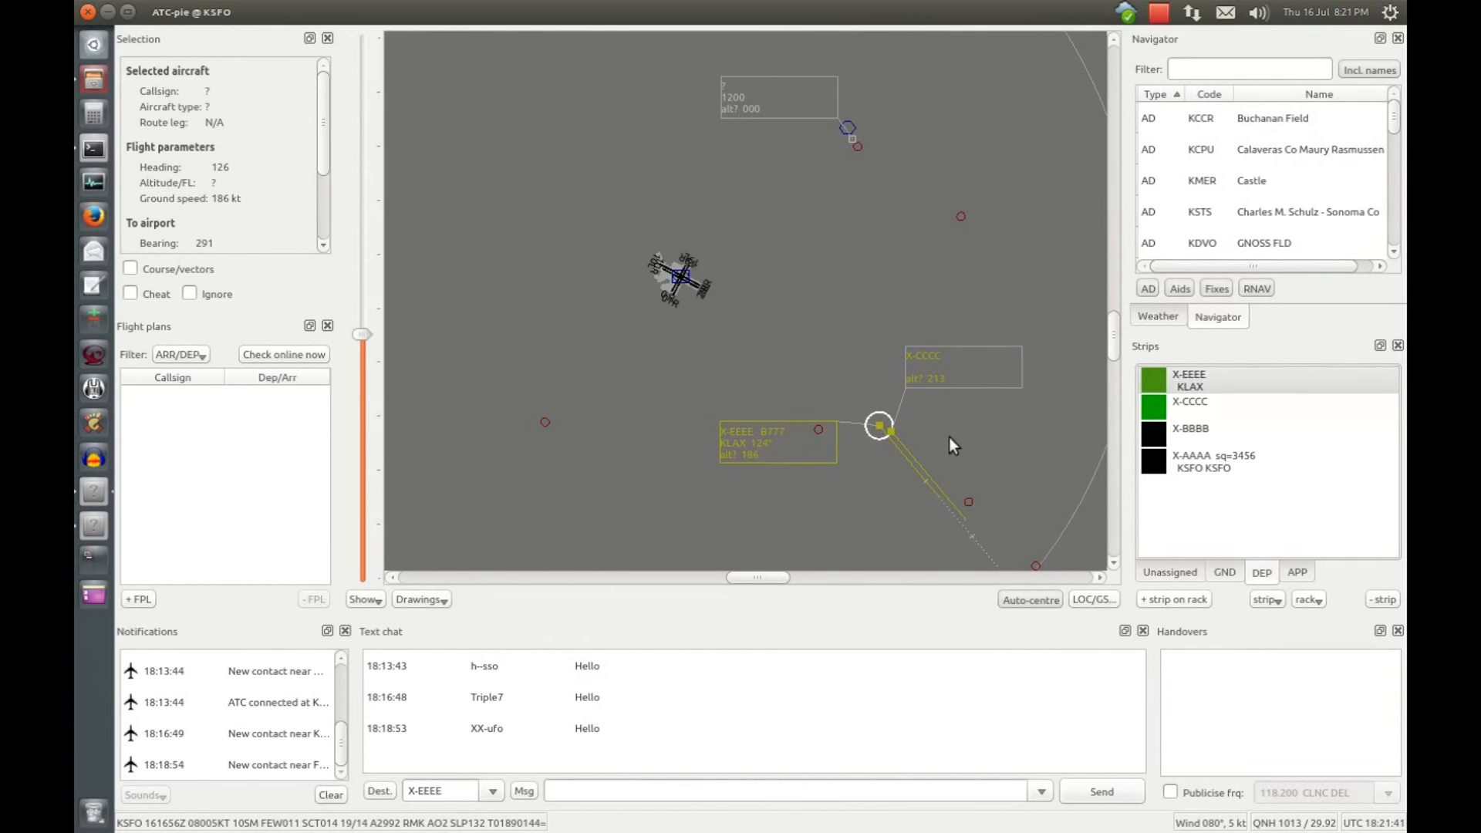
click(976, 374)
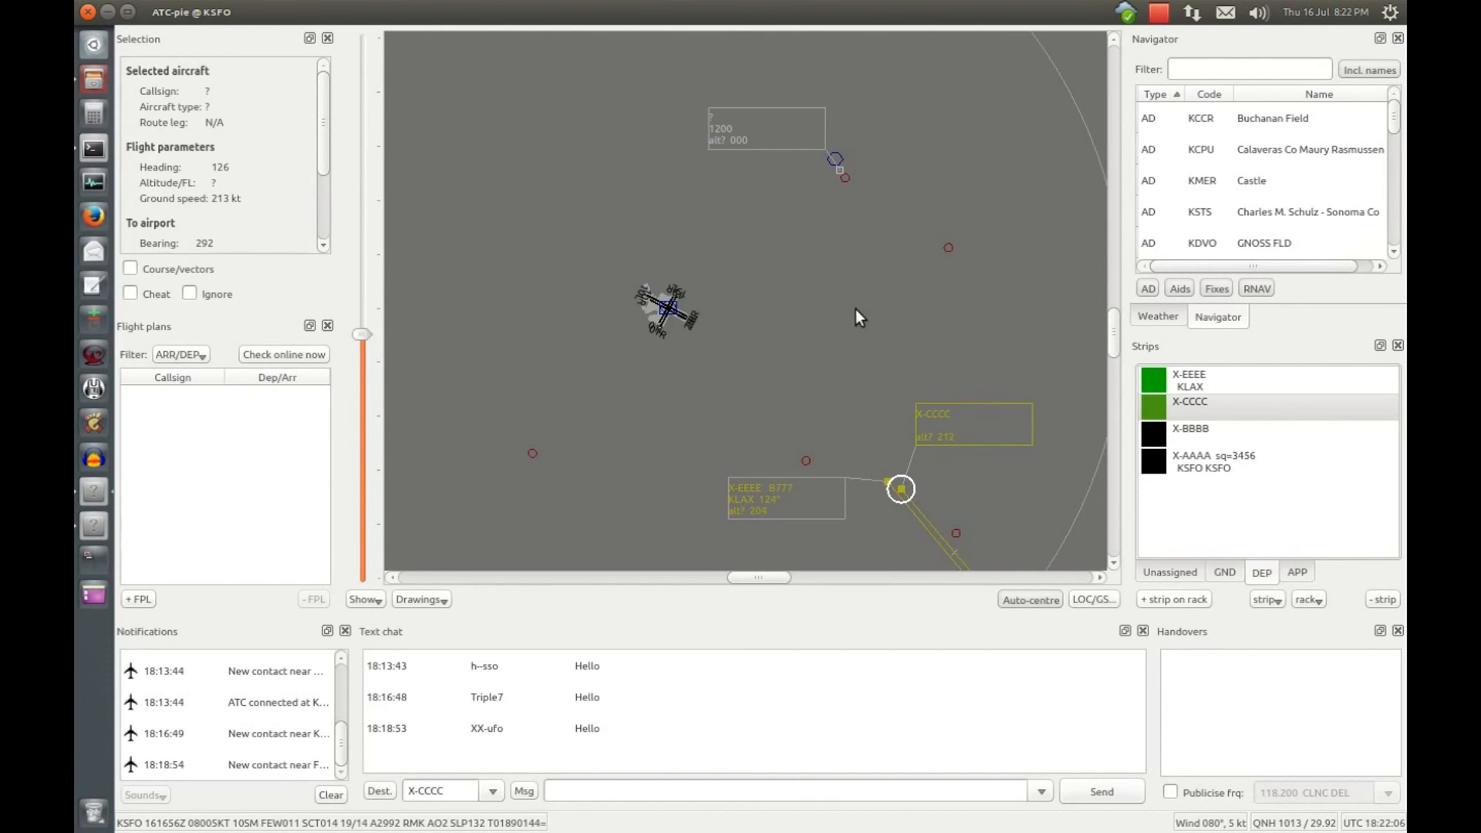
- Set the transponder mode to ALTITUDE in FlightGear's radio settings and select the new contact near KSFO on the ATC-pie radar
click(1250, 464)
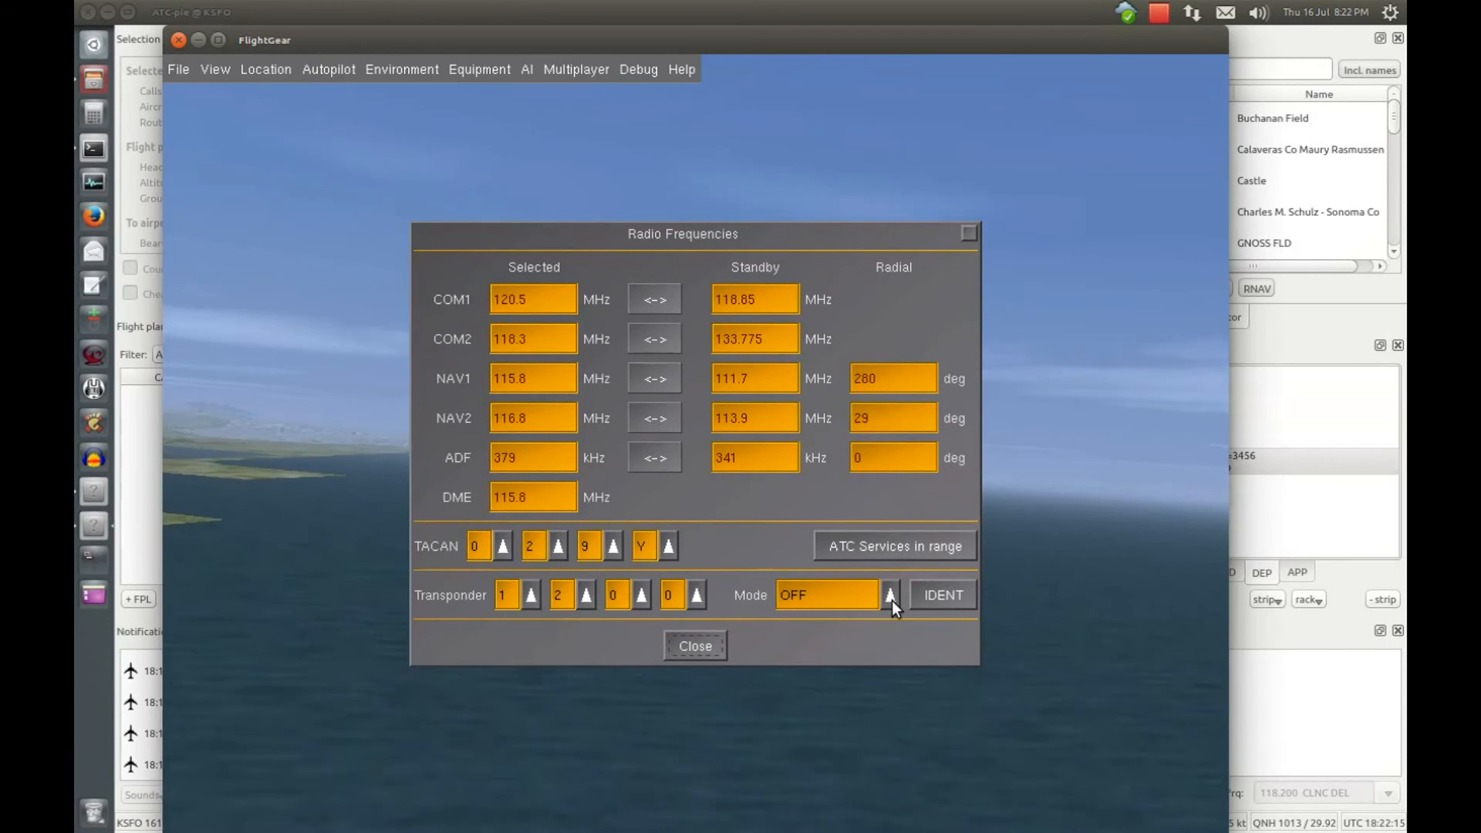
click(892, 600)
click(833, 563)
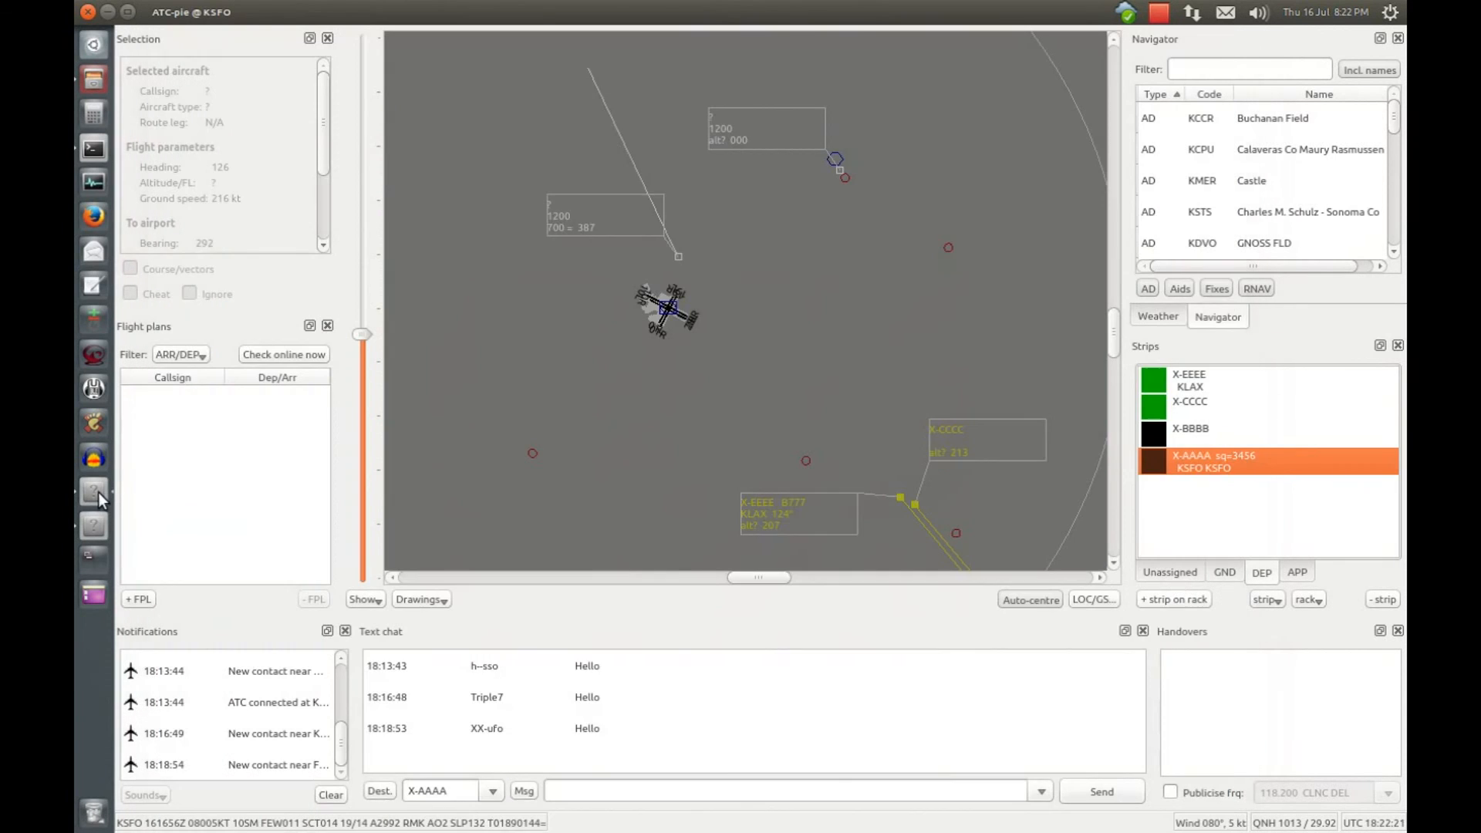
click(670, 247)
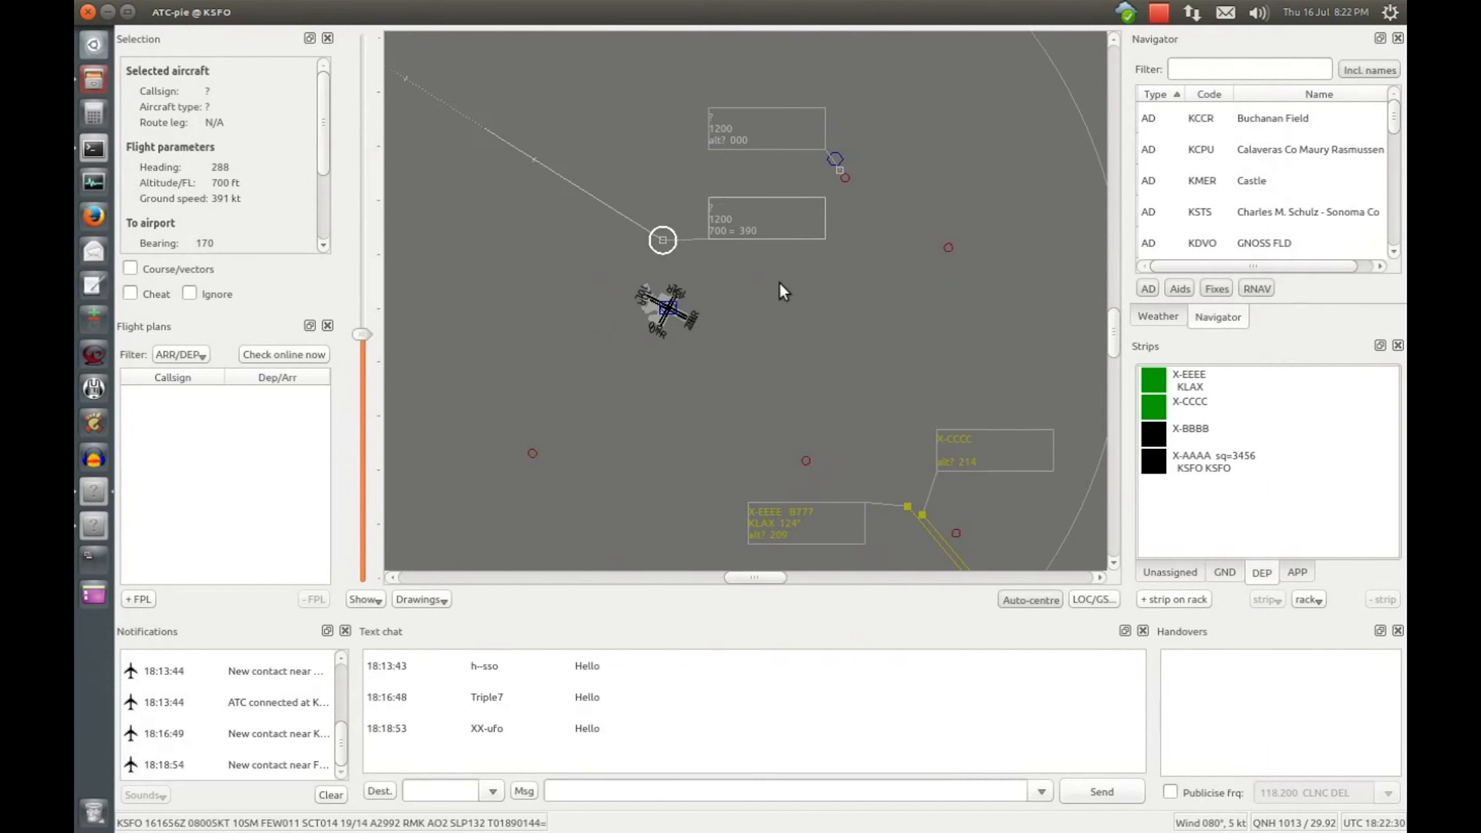
- Set the transponder code to 3456 in FlightGear, switch back to ATC-pie and pick the contact squawking that code
click(94, 525)
click(531, 595)
click(519, 454)
click(586, 595)
click(574, 484)
click(641, 595)
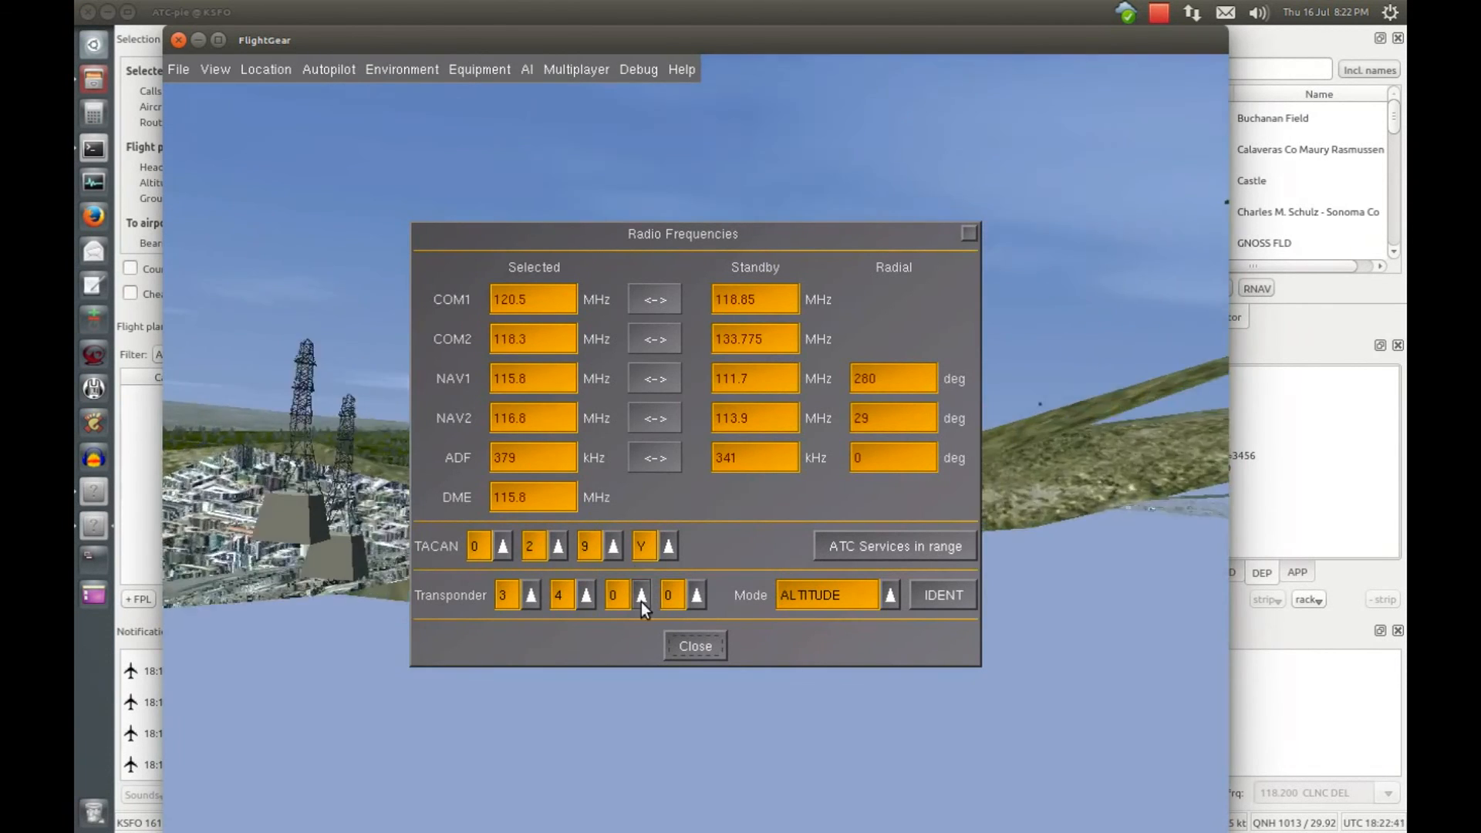
click(652, 509)
click(697, 595)
click(684, 537)
click(93, 491)
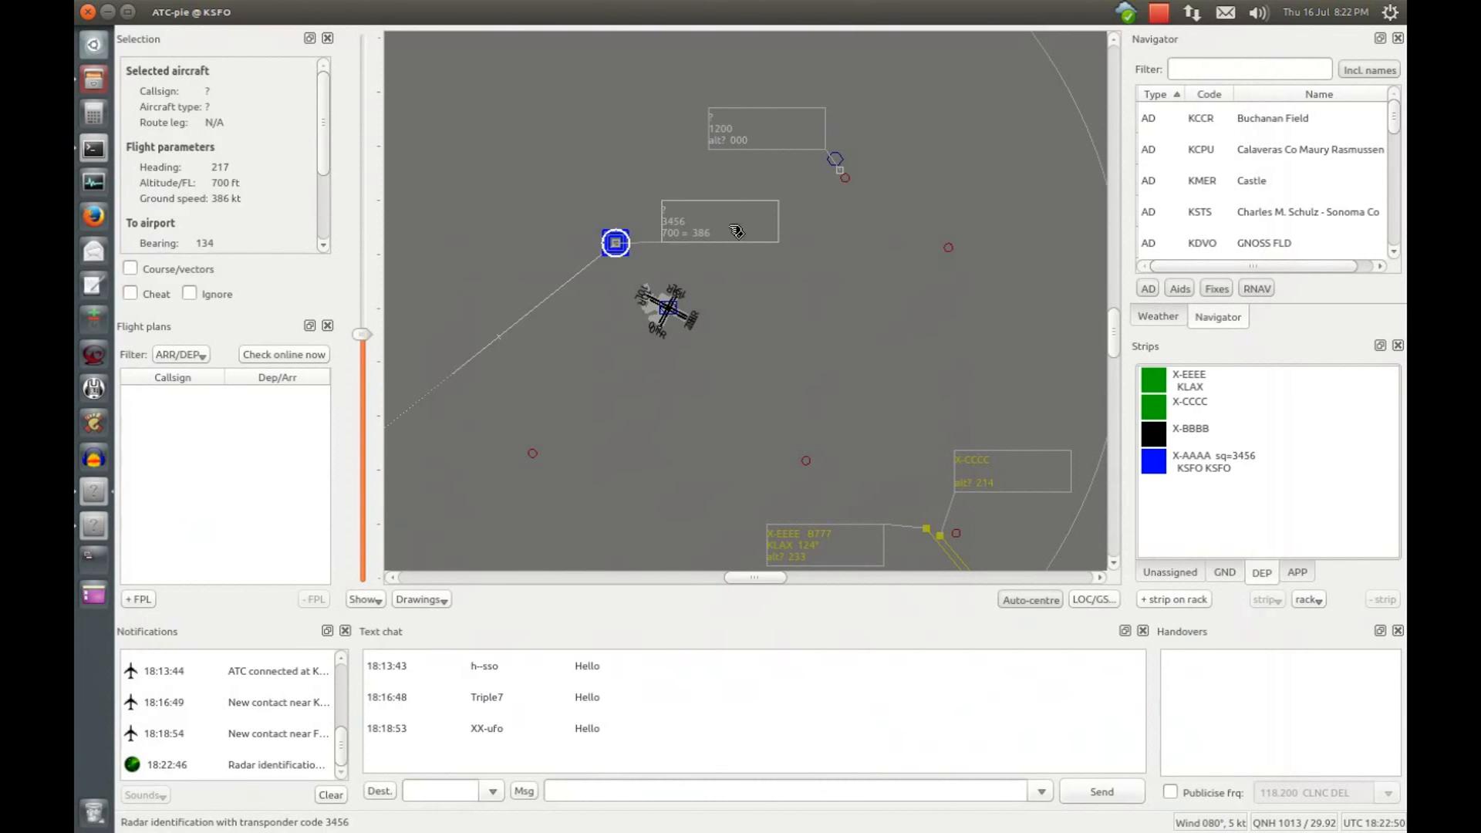
click(725, 228)
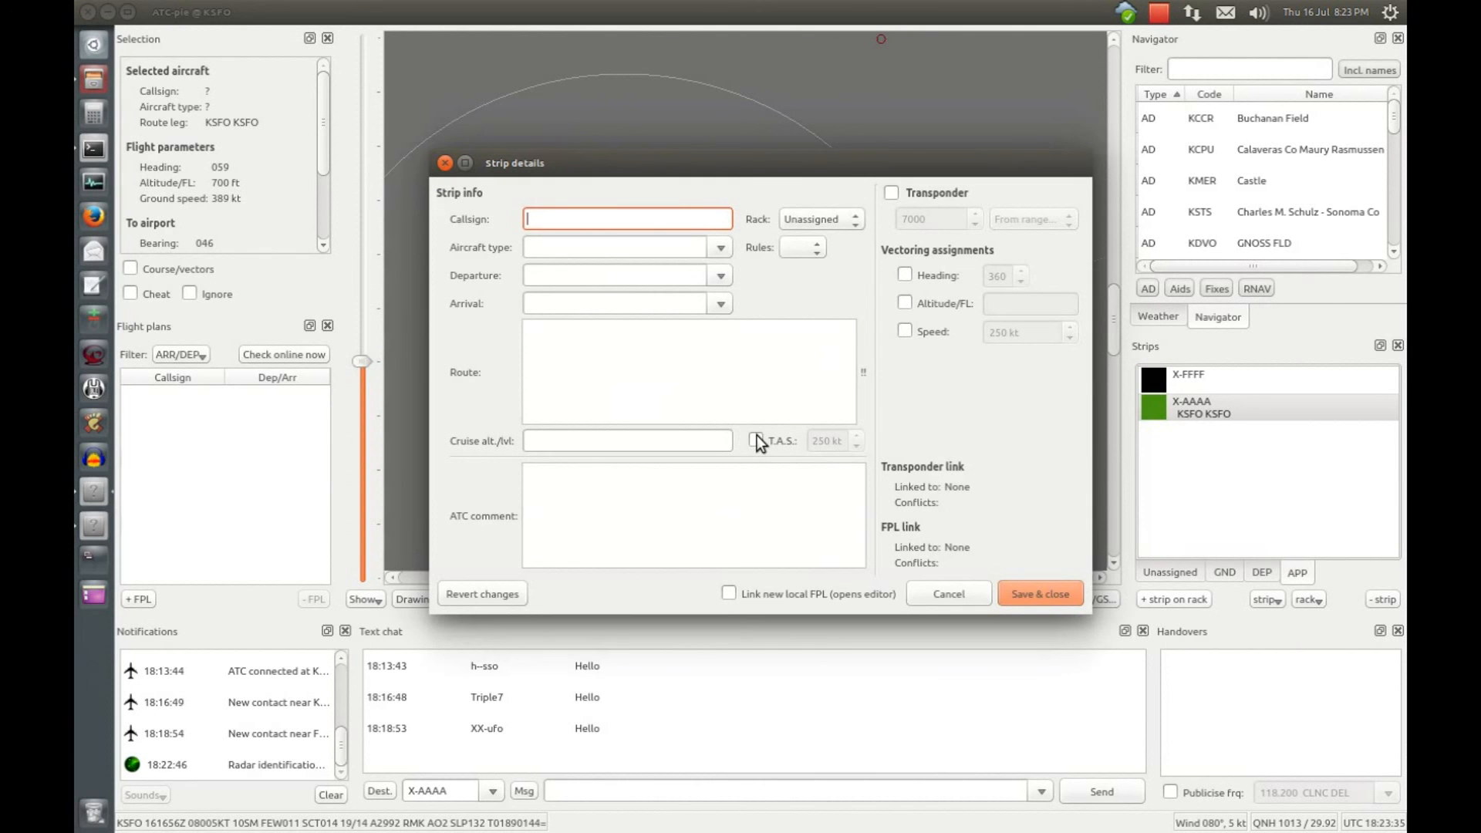
- Fill in a new strip with callsign X-ABCD, rack Unassigned and IFR rules, and enable its transponder code
text(X-ABCD)
key(Tab)
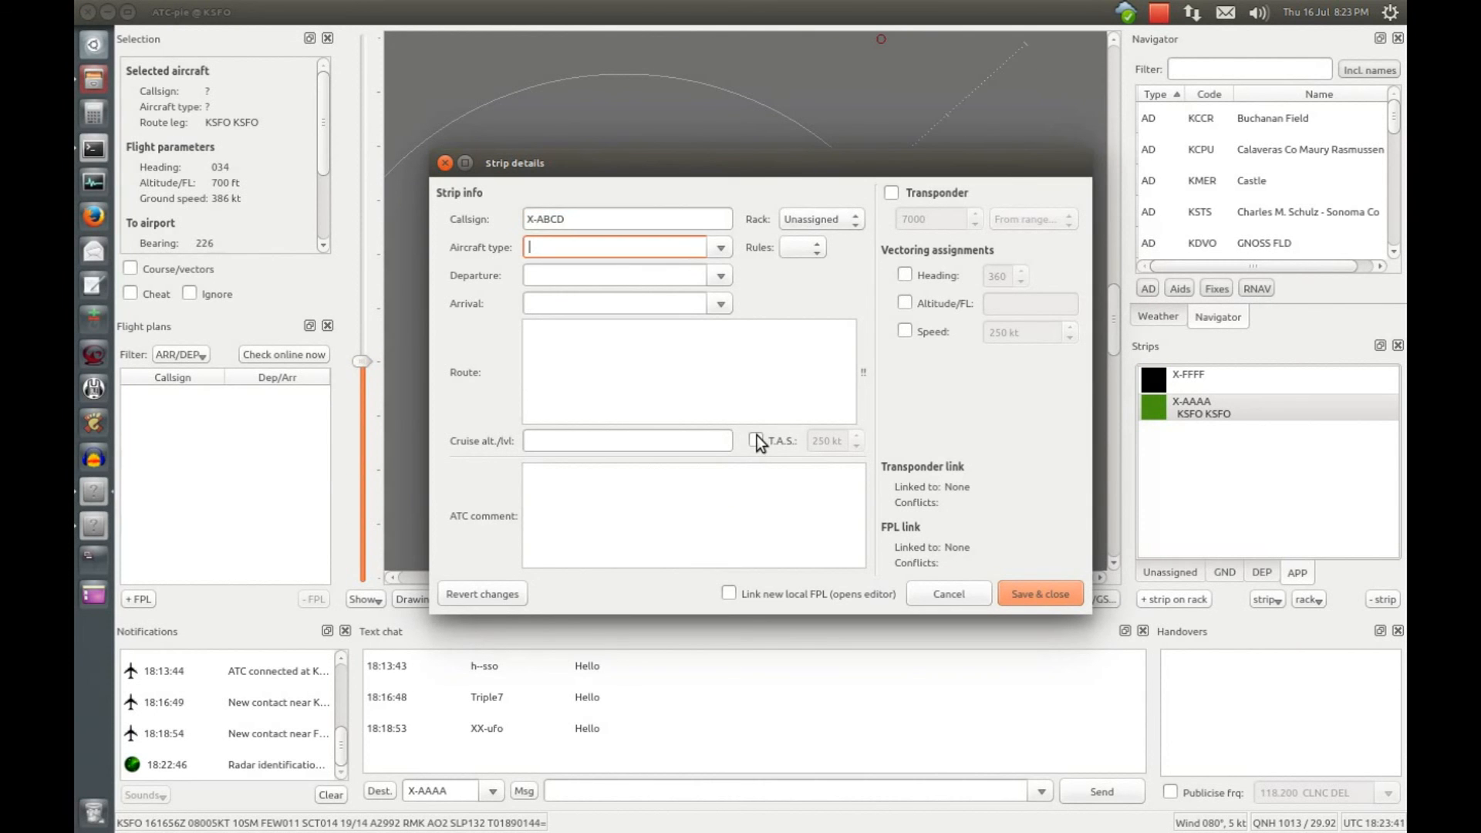
key(Tab)
key(Tab)
key(Tab)
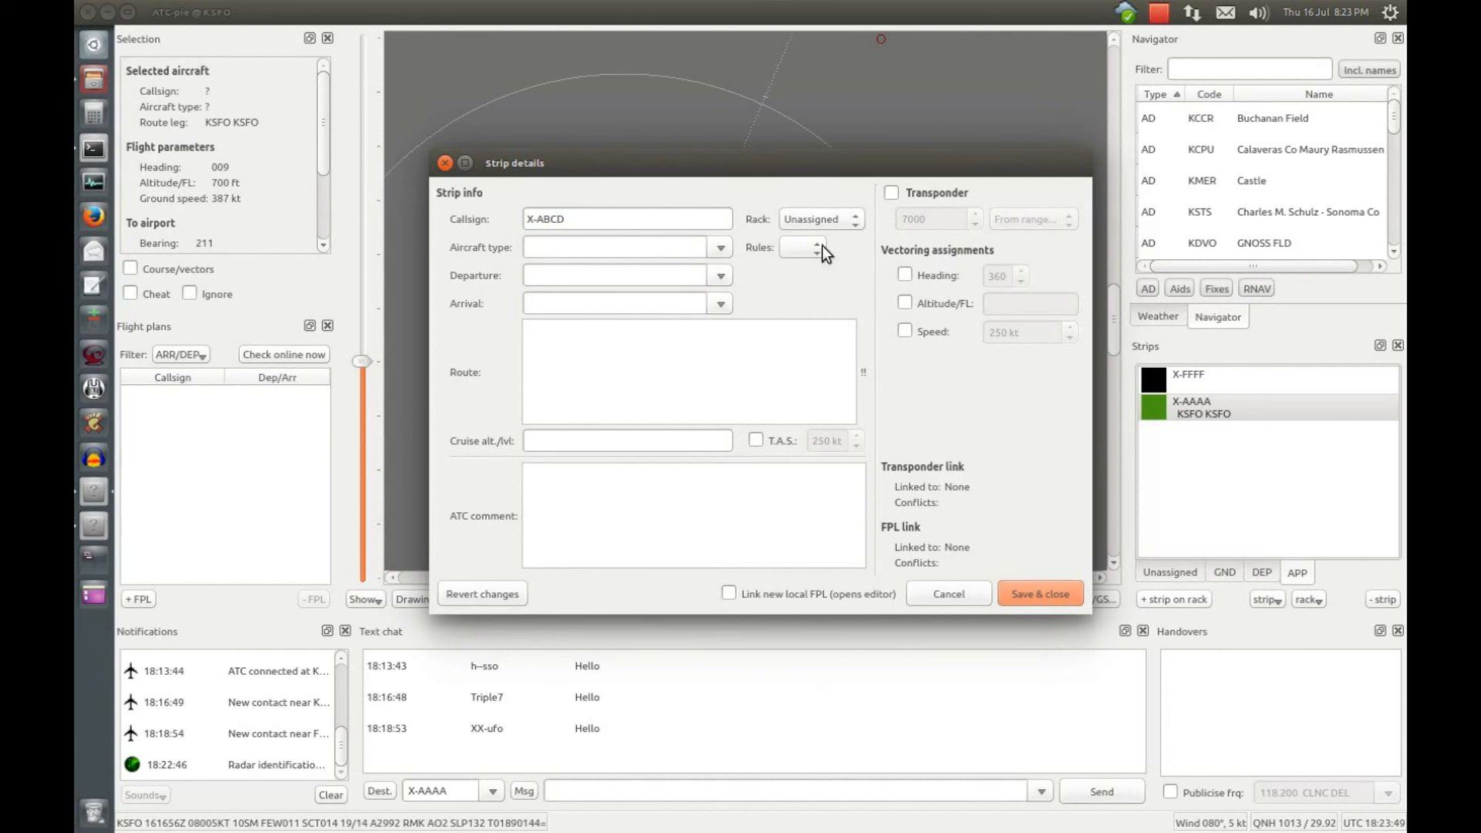
click(822, 219)
click(756, 243)
click(795, 248)
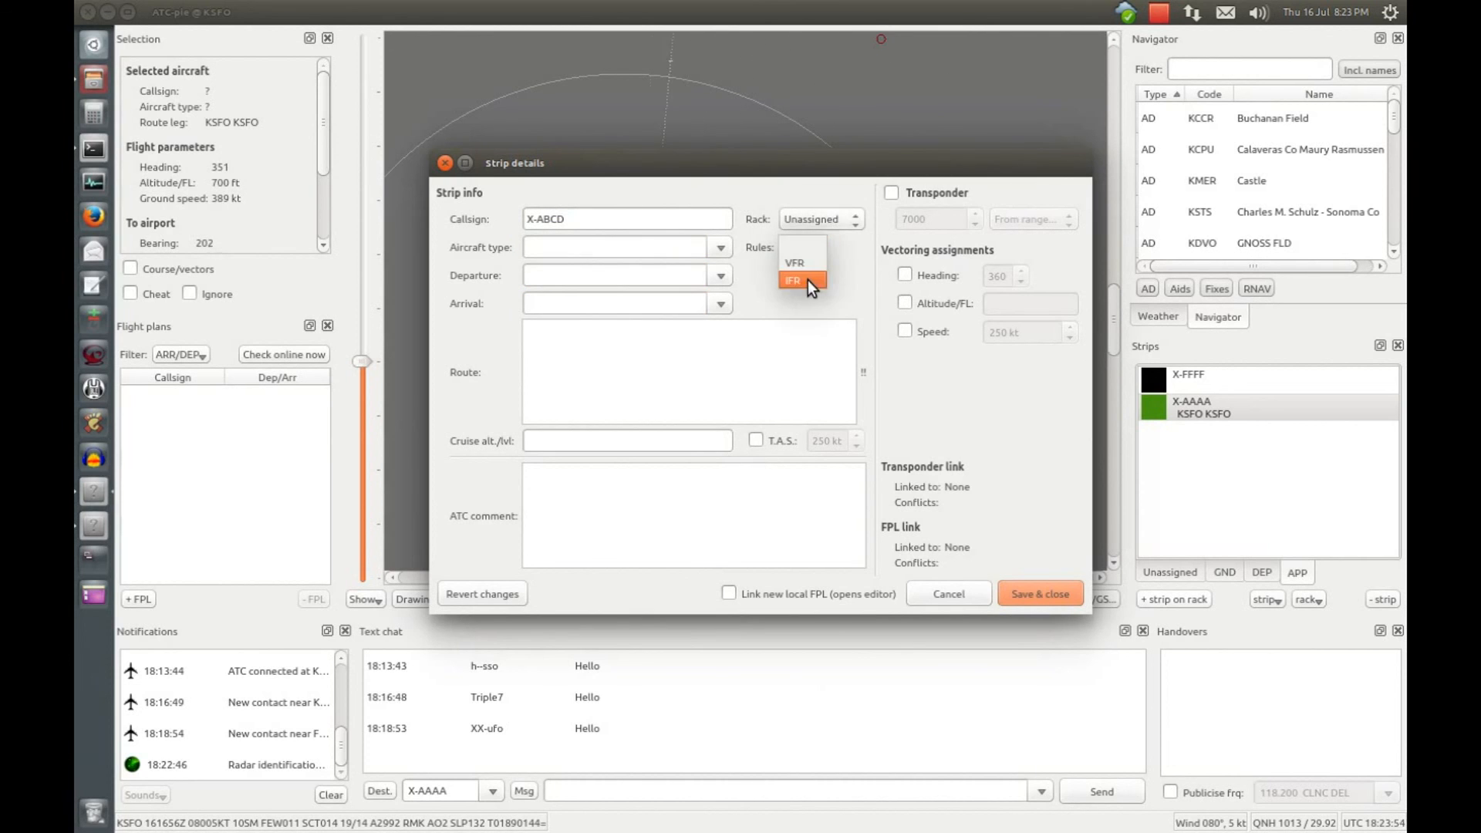
click(808, 280)
click(921, 198)
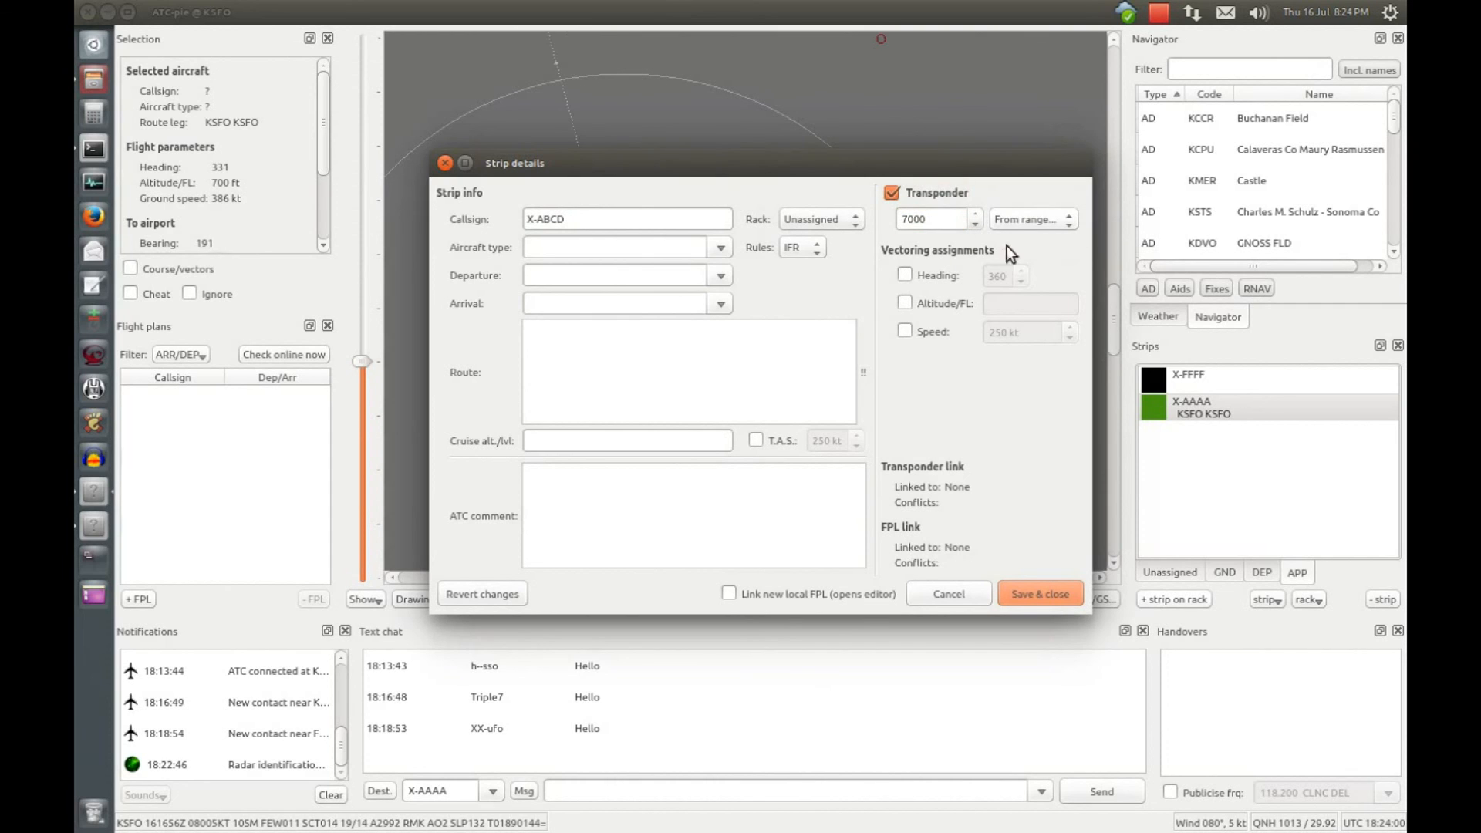